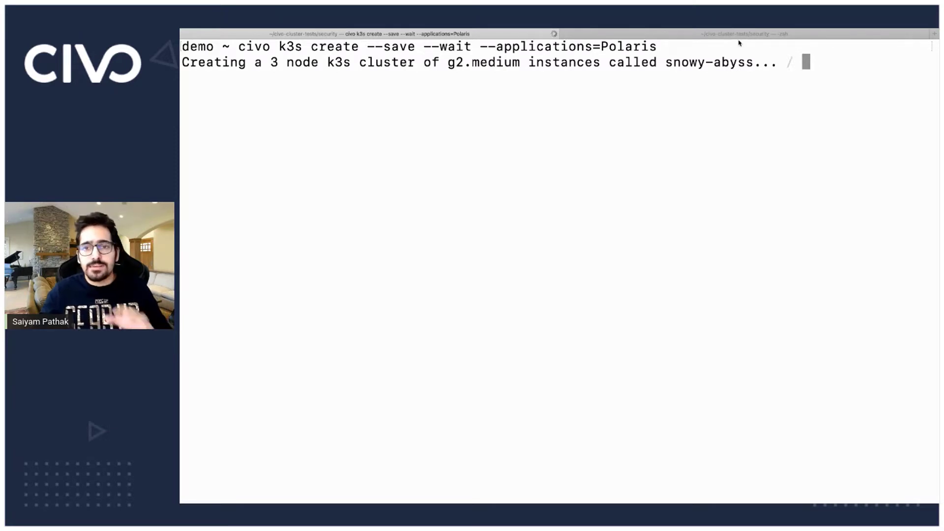
Switch to the browser showing the FairwindsOps Polaris repository README.
{"action": "key", "text": "ctrl+Left"}
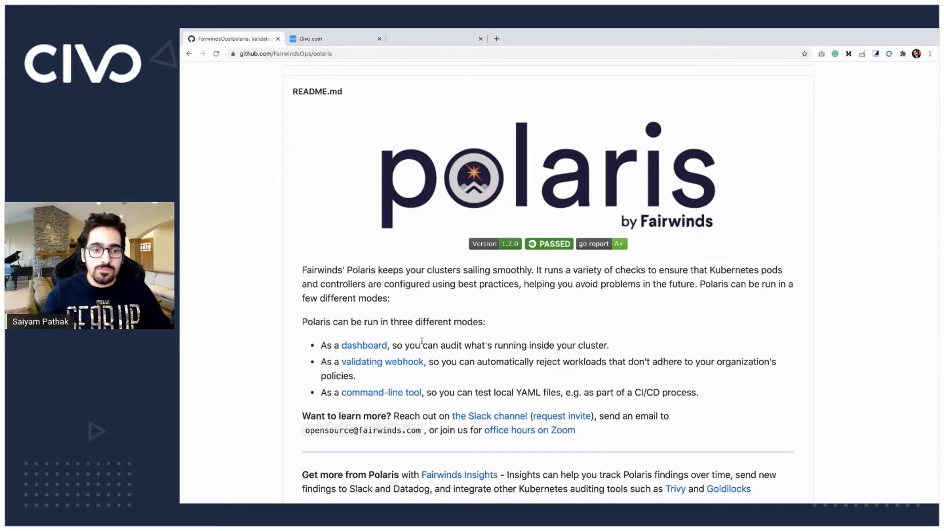
Review the Polaris CLI installation instructions, marking 'polaris version', then go back to the README.
{"action": "left_click", "coordinate": [396, 391]}
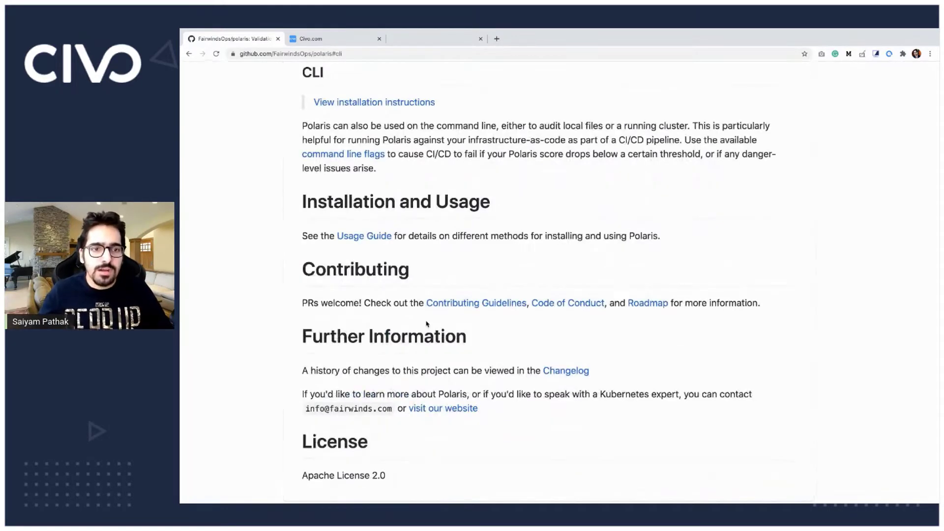
{"action": "left_click", "coordinate": [362, 103]}
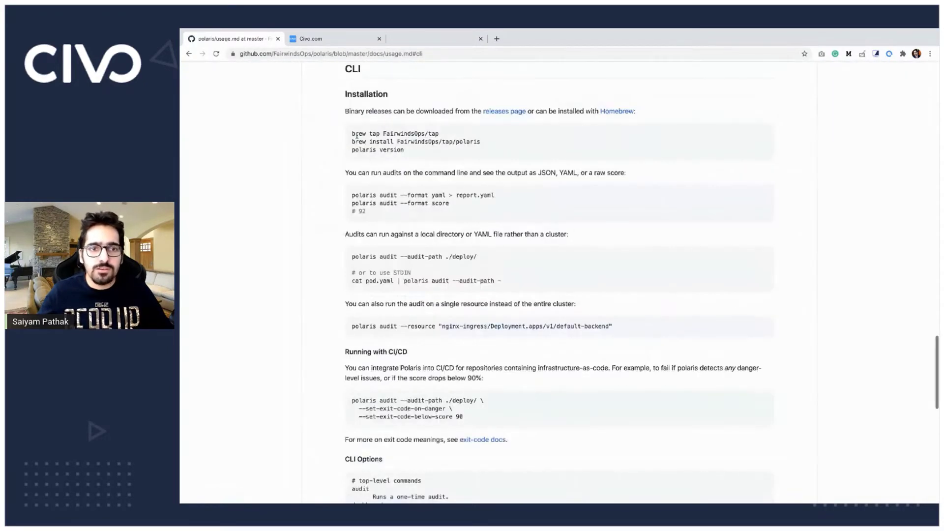
{"action": "left_click_drag", "start_coordinate": [351, 148], "coordinate": [353, 155]}
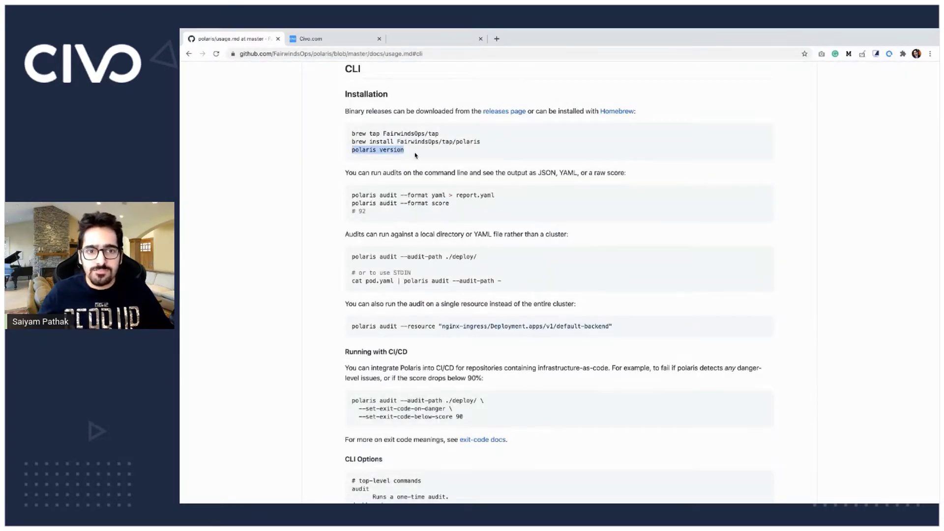
{"action": "left_click", "coordinate": [415, 156]}
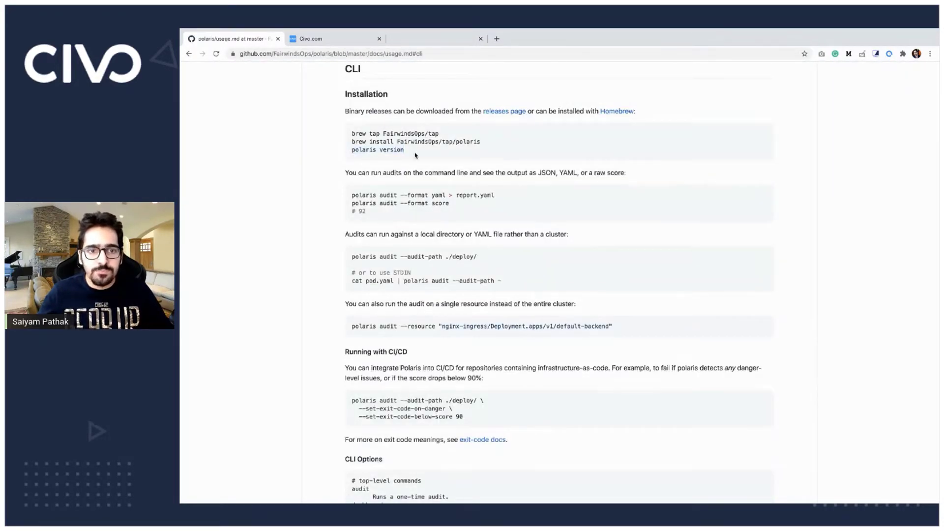
{"action": "left_click", "coordinate": [190, 54]}
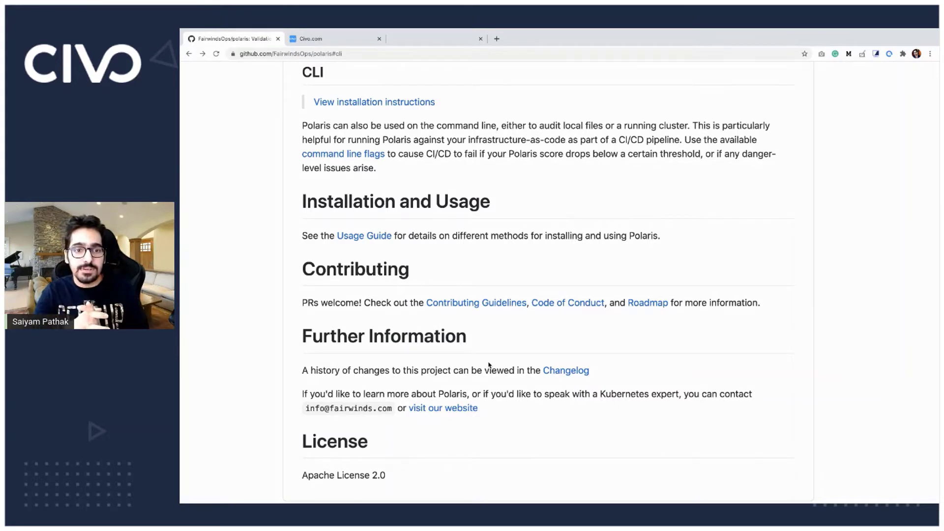
Run 'polaris audit --audit-path demopod.yaml' in the terminal's second tab.
{"action": "key", "text": "ctrl+Right"}
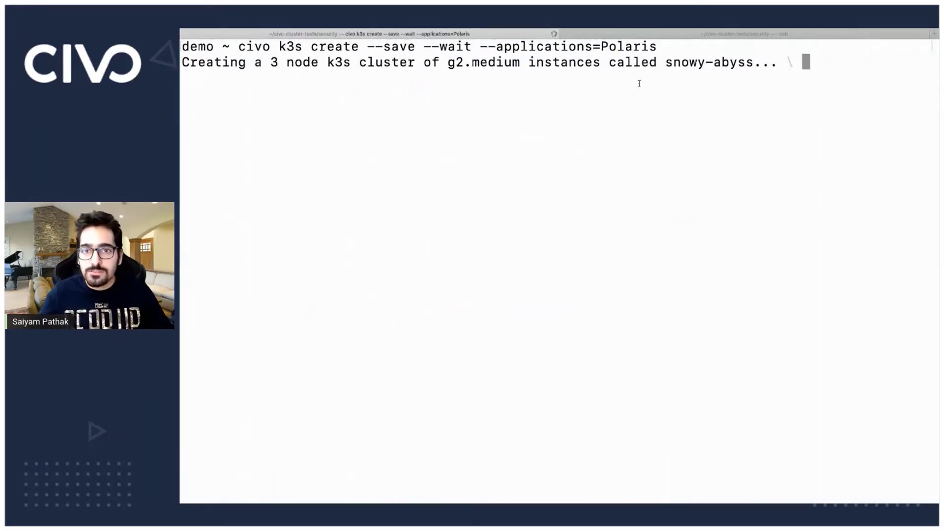
{"action": "left_click", "coordinate": [680, 36]}
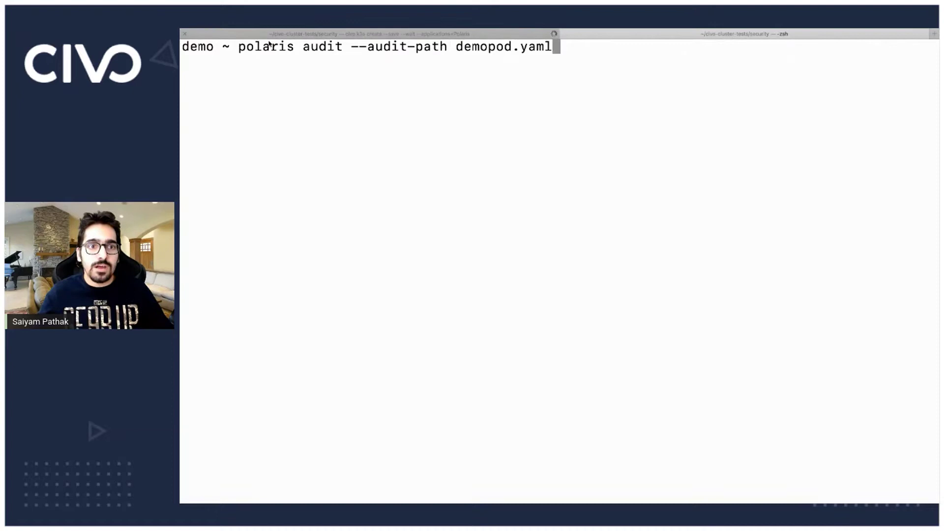
{"action": "left_click_drag", "start_coordinate": [239, 51], "coordinate": [307, 47]}
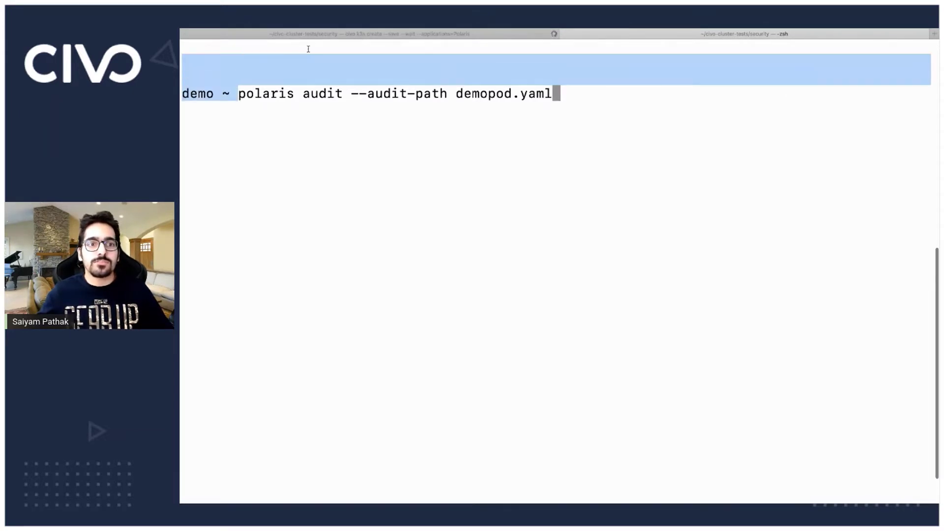
{"action": "left_click", "coordinate": [301, 153]}
{"action": "scroll", "coordinate": [306, 153], "scroll_direction": "down", "scroll_amount": 3}
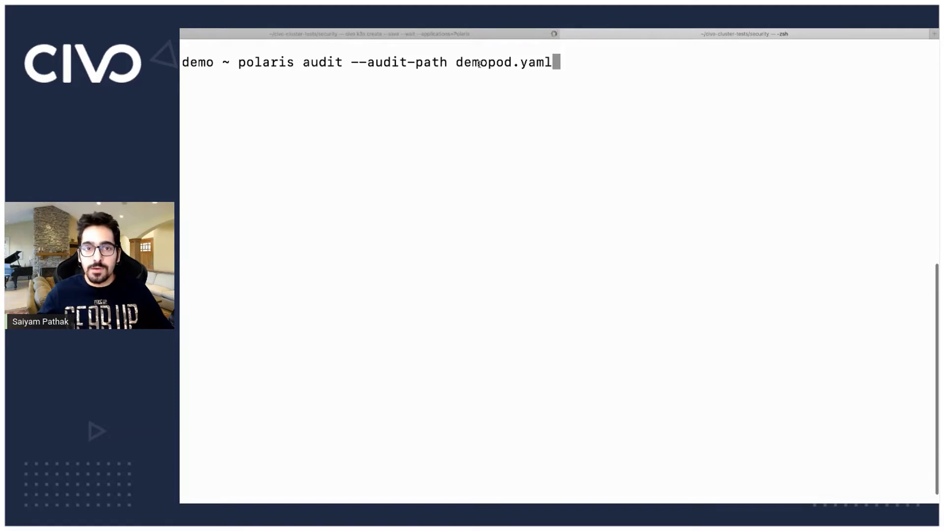
{"action": "key", "text": "Return"}
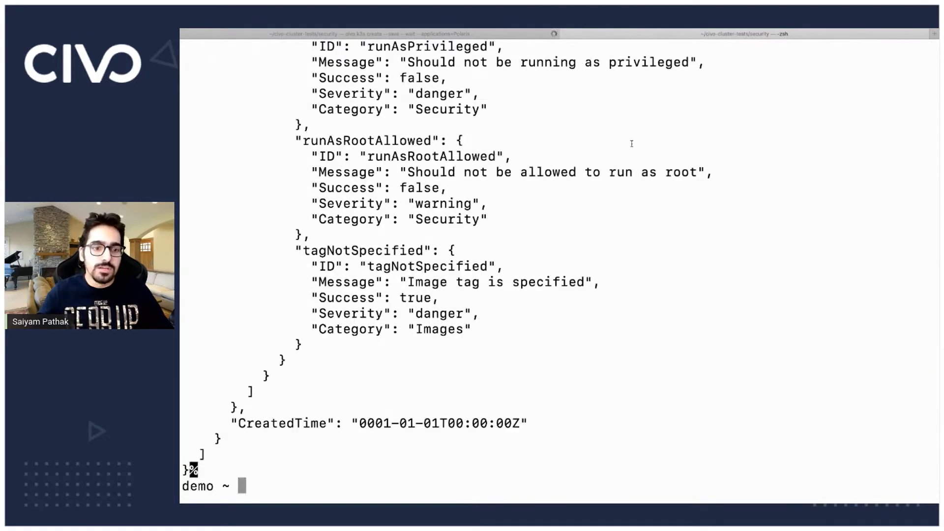
{"action": "scroll", "coordinate": [632, 142], "scroll_direction": "up", "scroll_amount": 5}
{"action": "scroll", "coordinate": [632, 141], "scroll_direction": "up", "scroll_amount": 5}
{"action": "scroll", "coordinate": [632, 141], "scroll_direction": "up", "scroll_amount": 5}
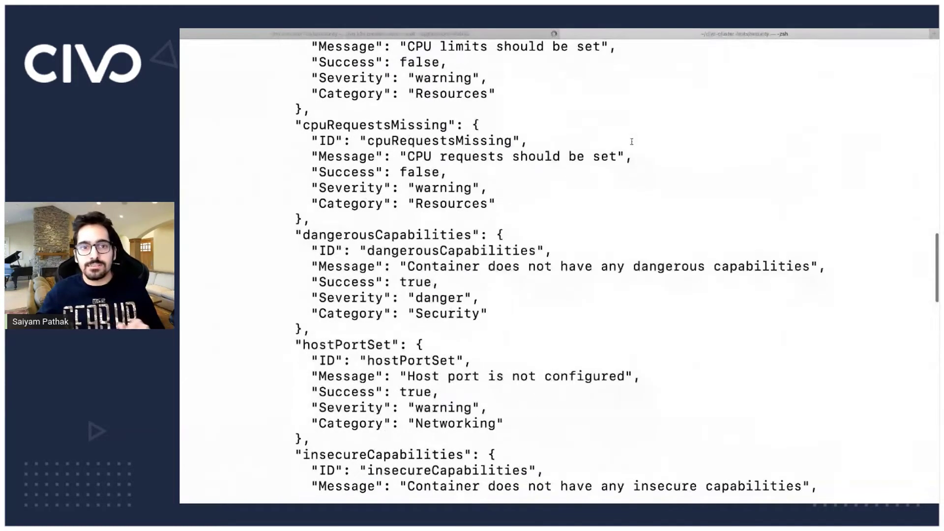
{"action": "scroll", "coordinate": [632, 141], "scroll_direction": "up", "scroll_amount": 5}
{"action": "scroll", "coordinate": [633, 142], "scroll_direction": "up", "scroll_amount": 5}
{"action": "scroll", "coordinate": [632, 142], "scroll_direction": "up", "scroll_amount": 5}
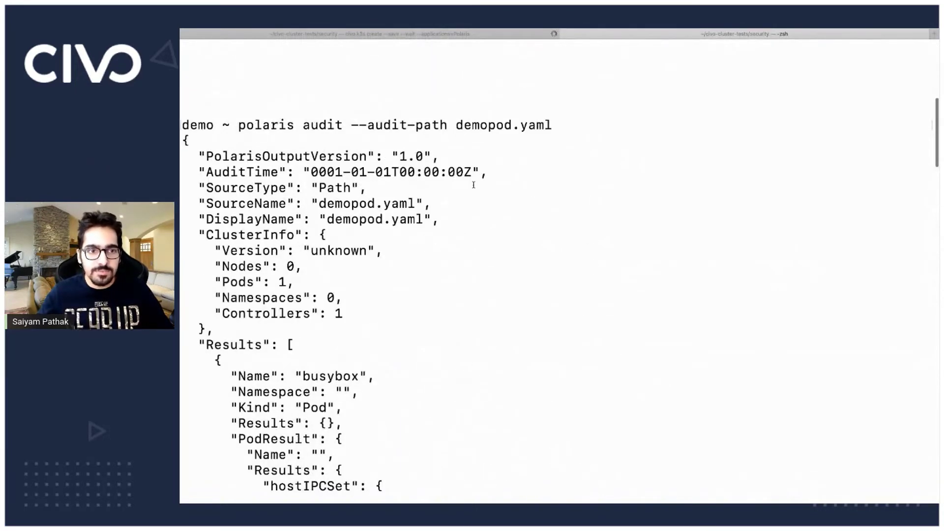
{"action": "triple_click", "coordinate": [246, 278]}
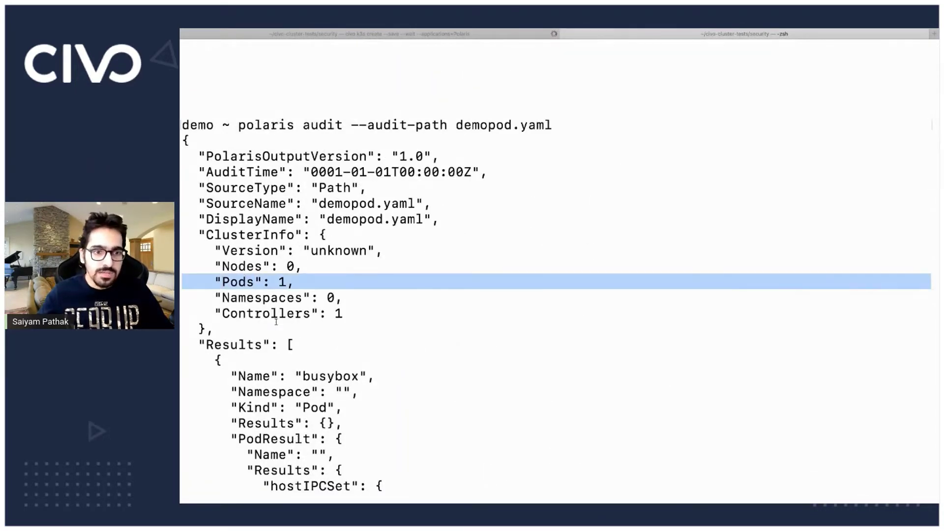
{"action": "scroll", "coordinate": [268, 306], "scroll_direction": "down", "scroll_amount": 5}
{"action": "triple_click", "coordinate": [207, 126]}
{"action": "left_click_drag", "start_coordinate": [206, 125], "coordinate": [395, 328]}
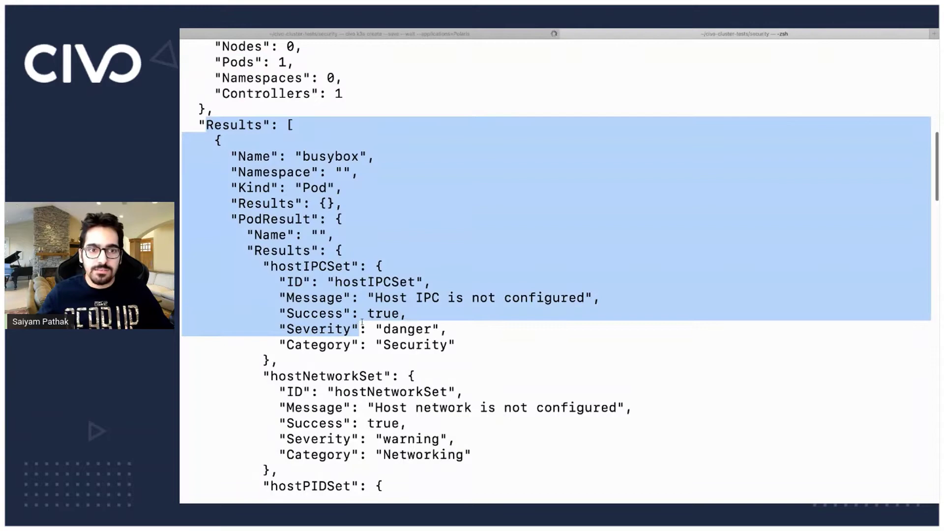
{"action": "left_click", "coordinate": [395, 329]}
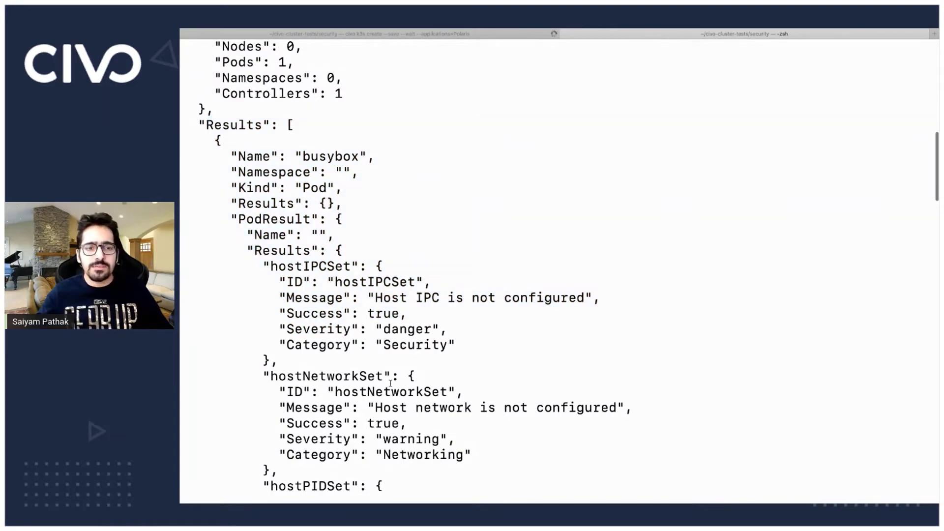
{"action": "scroll", "coordinate": [390, 382], "scroll_direction": "down", "scroll_amount": 5}
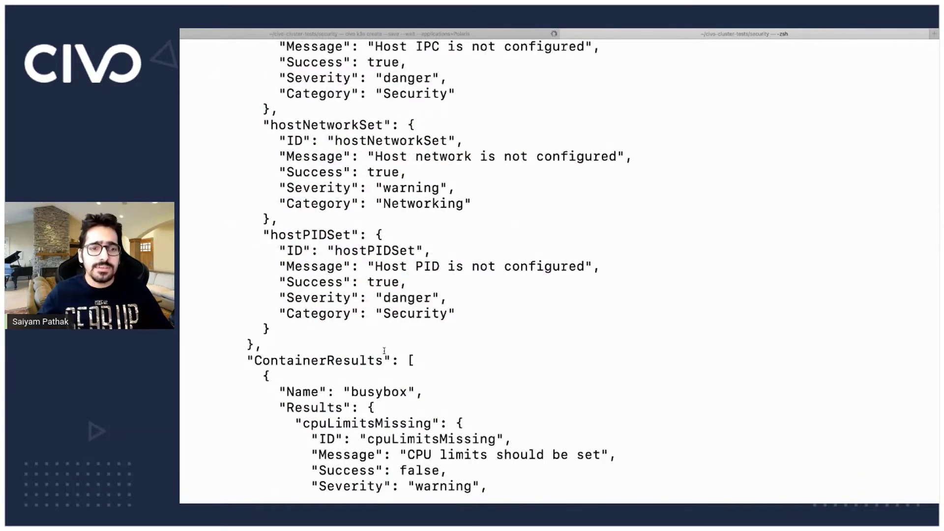
{"action": "left_click_drag", "start_coordinate": [351, 392], "coordinate": [509, 475]}
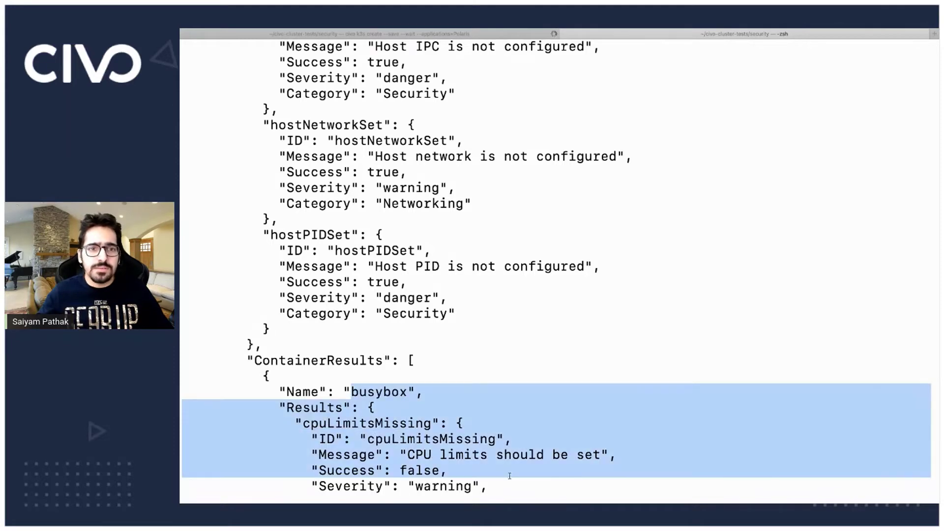
{"action": "scroll", "coordinate": [436, 274], "scroll_direction": "down", "scroll_amount": 6}
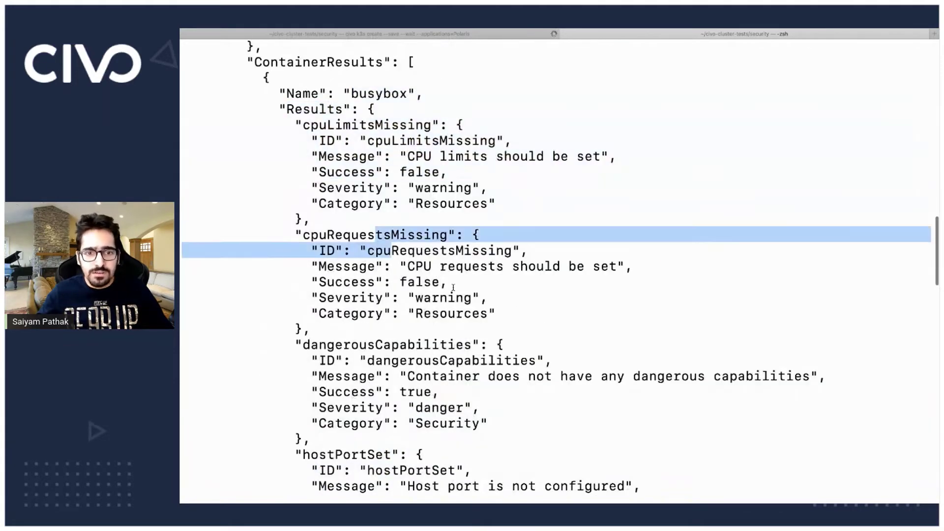
{"action": "left_click_drag", "start_coordinate": [415, 238], "coordinate": [416, 299]}
{"action": "scroll", "coordinate": [427, 310], "scroll_direction": "down", "scroll_amount": 6}
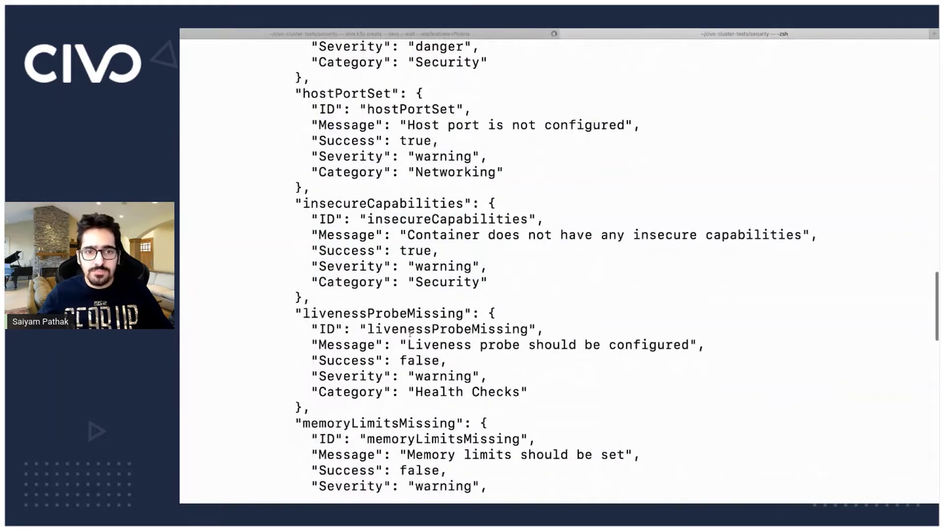
{"action": "left_click_drag", "start_coordinate": [391, 329], "coordinate": [514, 392]}
{"action": "scroll", "coordinate": [404, 256], "scroll_direction": "down", "scroll_amount": 4}
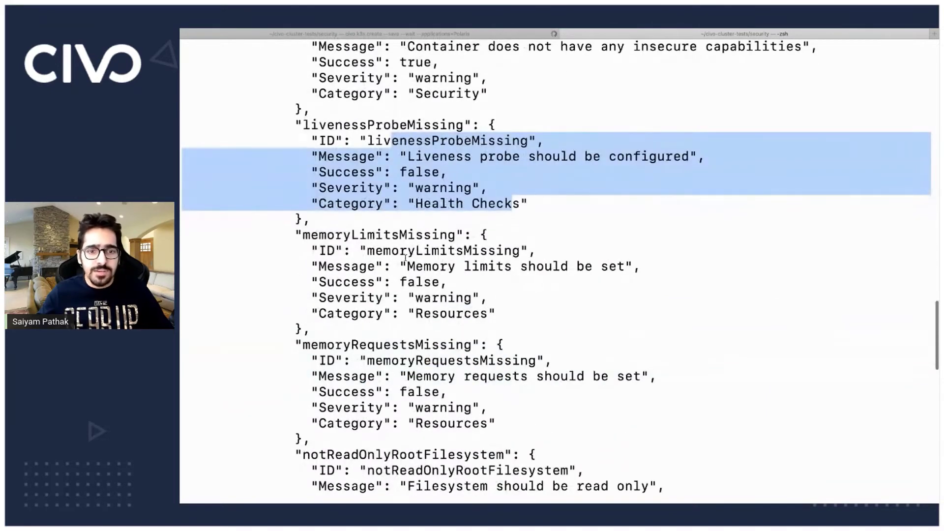
{"action": "left_click_drag", "start_coordinate": [367, 240], "coordinate": [514, 377]}
{"action": "scroll", "coordinate": [560, 381], "scroll_direction": "down", "scroll_amount": 6}
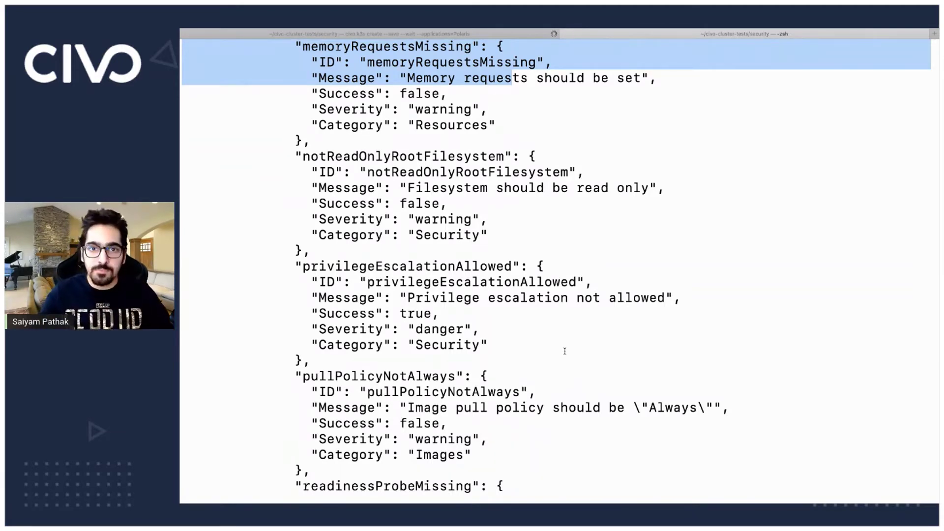
{"action": "scroll", "coordinate": [539, 270], "scroll_direction": "down", "scroll_amount": 15}
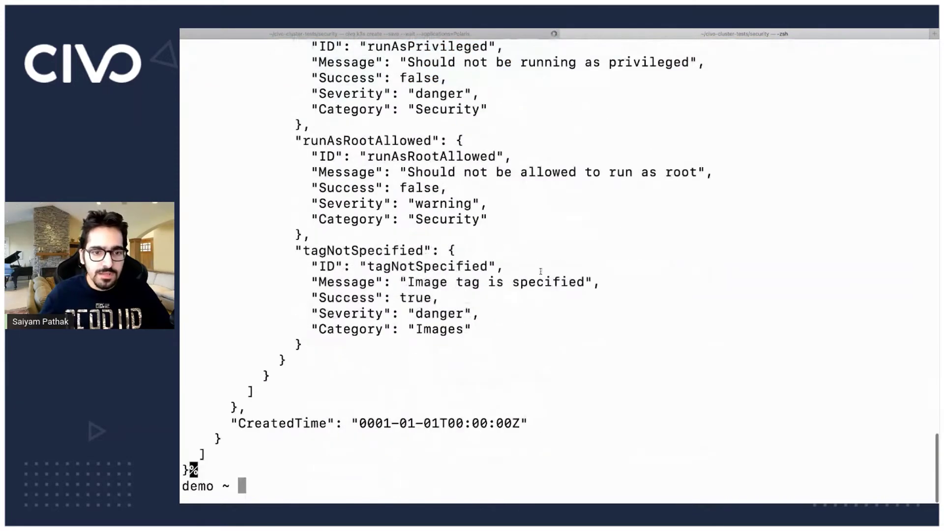
{"action": "scroll", "coordinate": [539, 271], "scroll_direction": "up", "scroll_amount": 5}
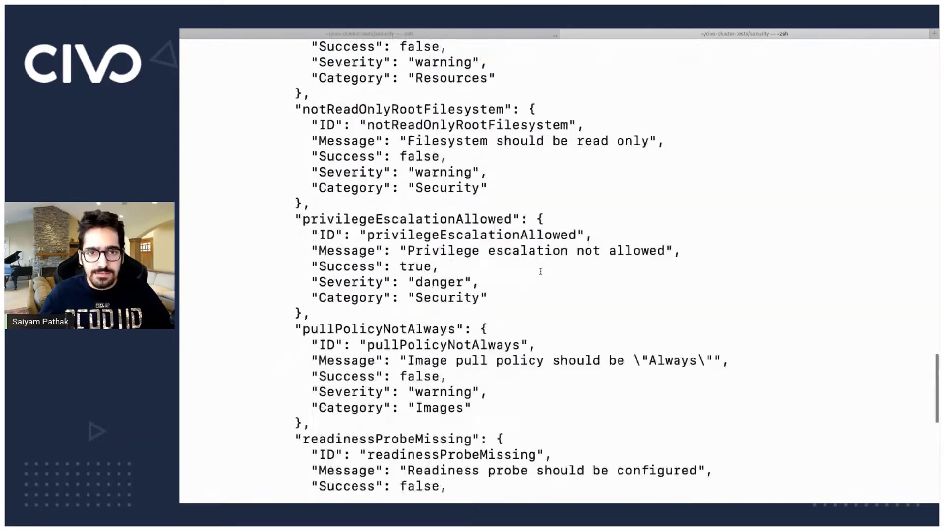
{"action": "scroll", "coordinate": [540, 271], "scroll_direction": "up", "scroll_amount": 5}
{"action": "scroll", "coordinate": [540, 271], "scroll_direction": "down", "scroll_amount": 10}
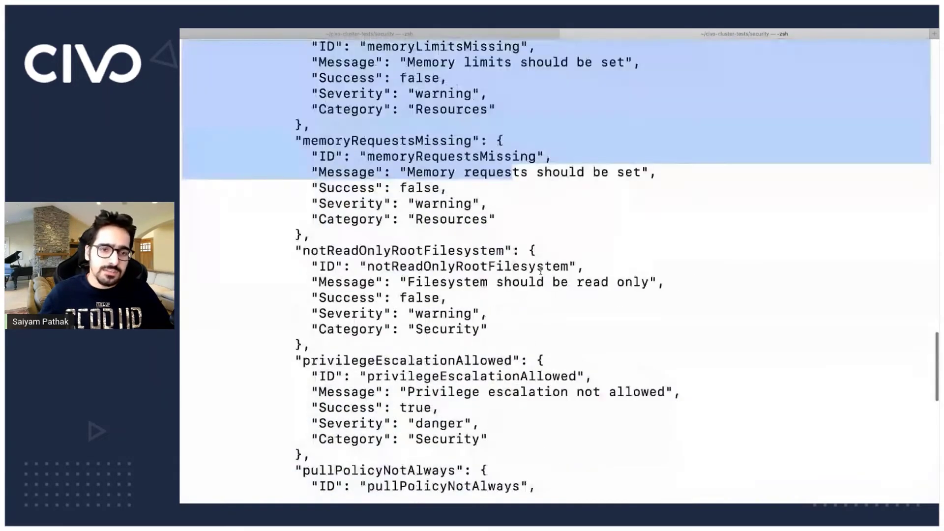
{"action": "scroll", "coordinate": [540, 271], "scroll_direction": "down", "scroll_amount": 3}
Open the Polaris usage guide from the README's CLI section and highlight its check categories.
{"action": "key", "text": "ctrl+Left"}
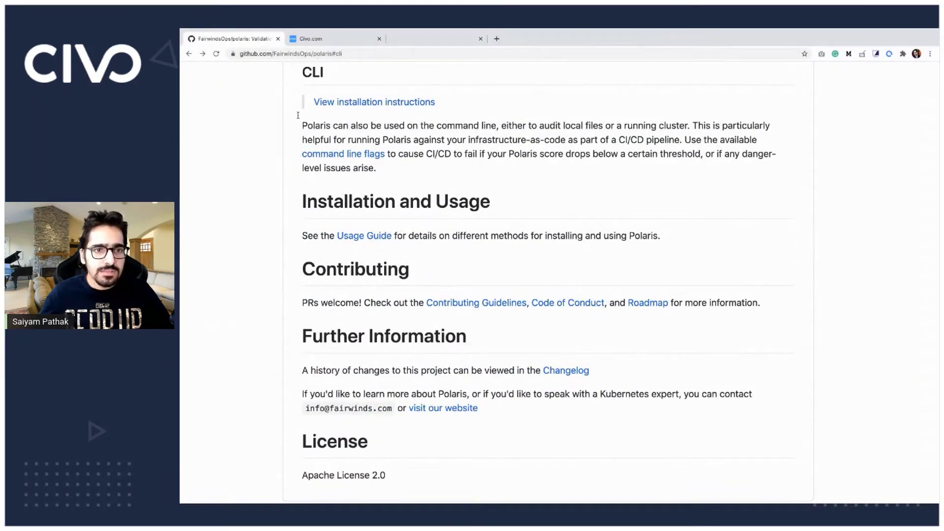
{"action": "left_click", "coordinate": [189, 53]}
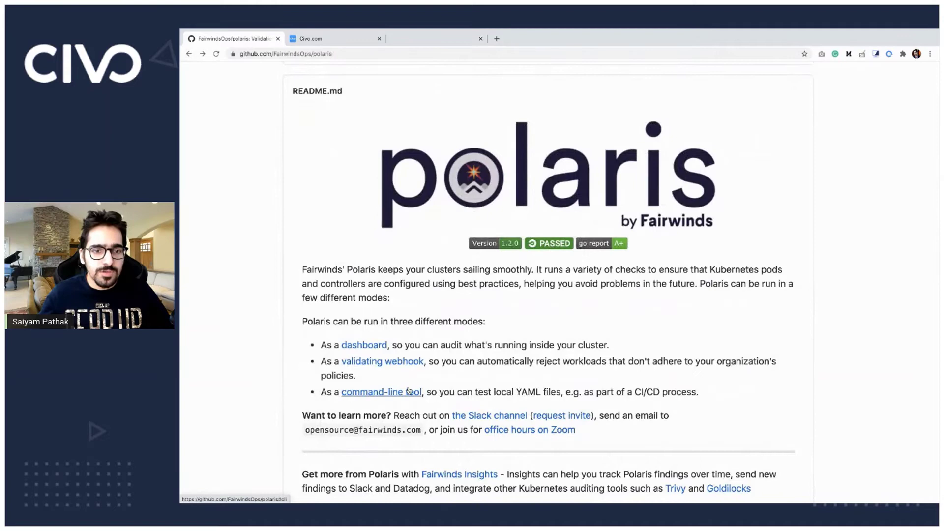
{"action": "left_click", "coordinate": [383, 393]}
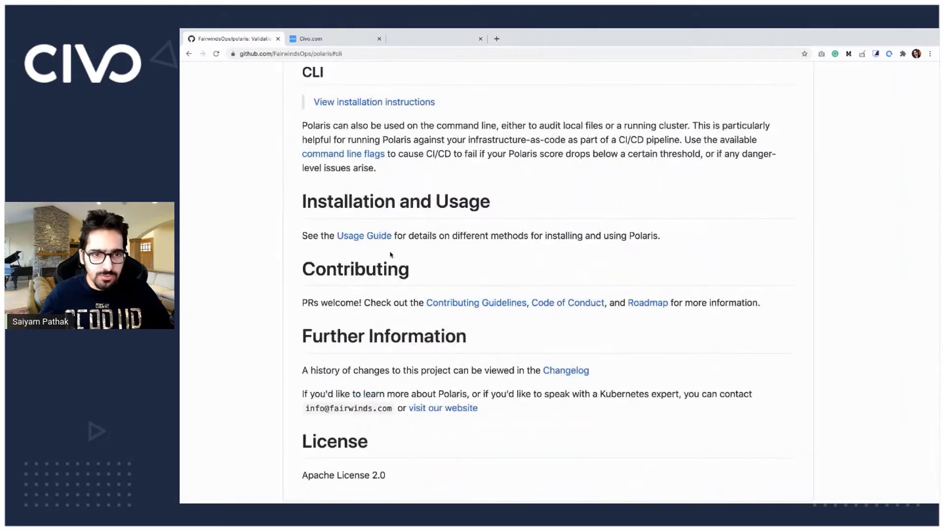
{"action": "left_click", "coordinate": [370, 237]}
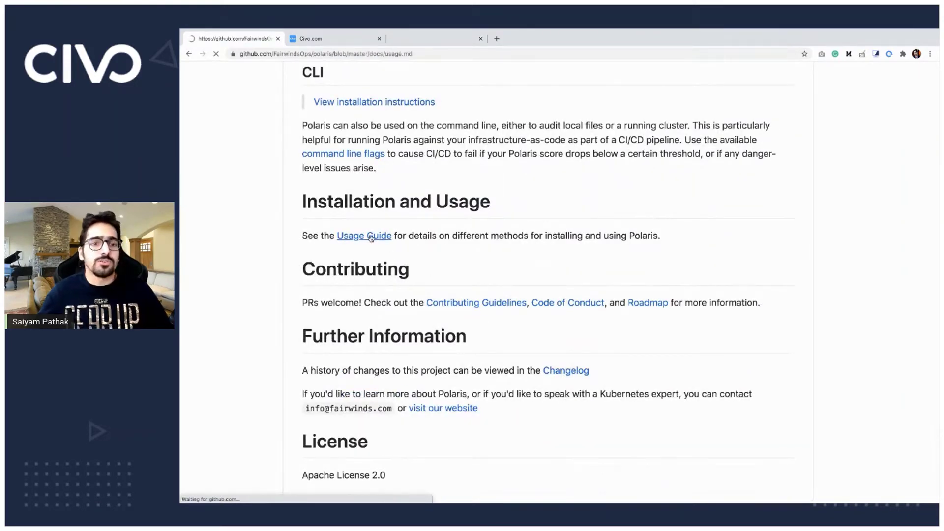
{"action": "scroll", "coordinate": [391, 255], "scroll_direction": "down", "scroll_amount": 5}
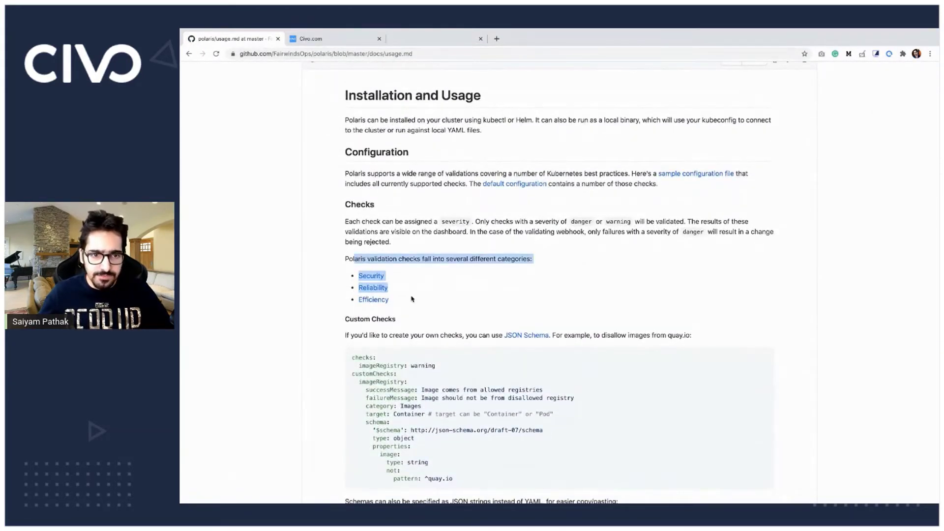
{"action": "left_click_drag", "start_coordinate": [412, 298], "coordinate": [423, 306]}
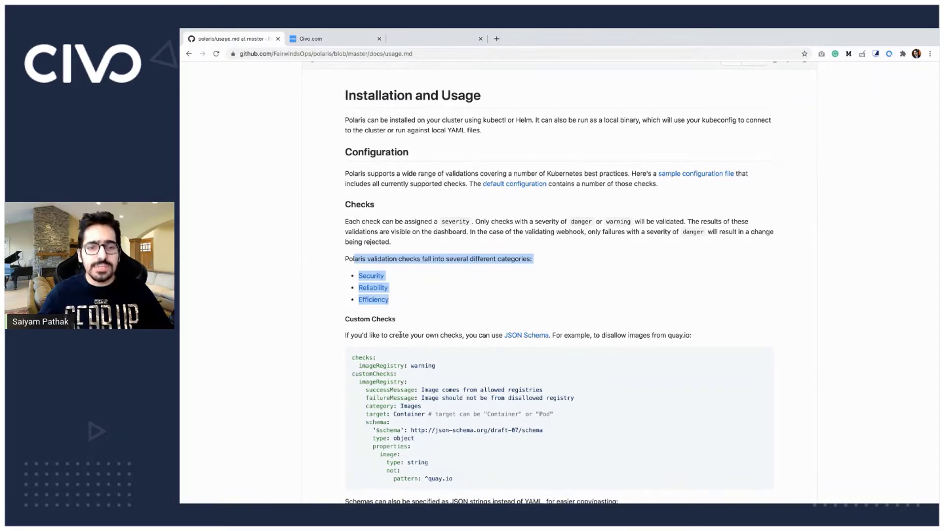
{"action": "scroll", "coordinate": [400, 336], "scroll_direction": "up", "scroll_amount": 3}
{"action": "scroll", "coordinate": [399, 336], "scroll_direction": "up", "scroll_amount": 3}
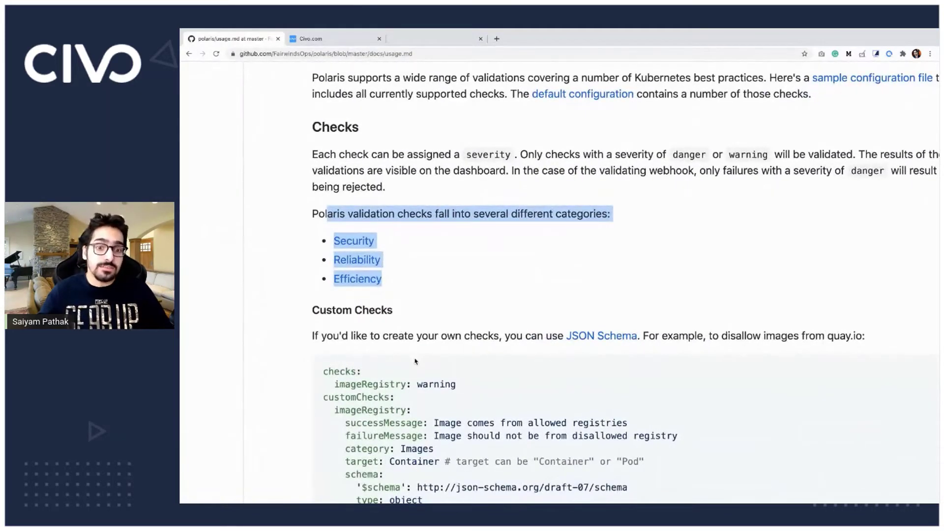
{"action": "scroll", "coordinate": [416, 360], "scroll_direction": "down", "scroll_amount": 3}
{"action": "scroll", "coordinate": [416, 361], "scroll_direction": "down", "scroll_amount": 3}
{"action": "scroll", "coordinate": [415, 362], "scroll_direction": "down", "scroll_amount": 3}
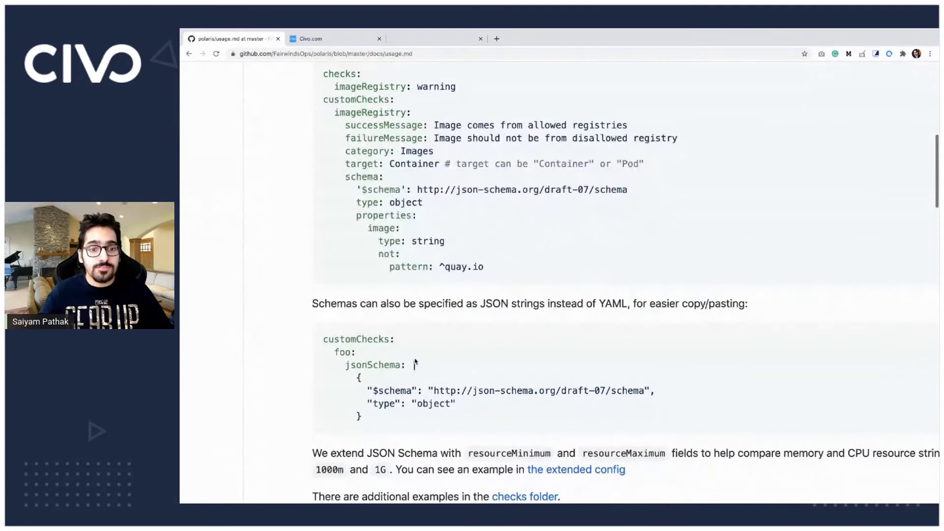
{"action": "scroll", "coordinate": [415, 361], "scroll_direction": "down", "scroll_amount": 2}
{"action": "scroll", "coordinate": [415, 360], "scroll_direction": "down", "scroll_amount": 2}
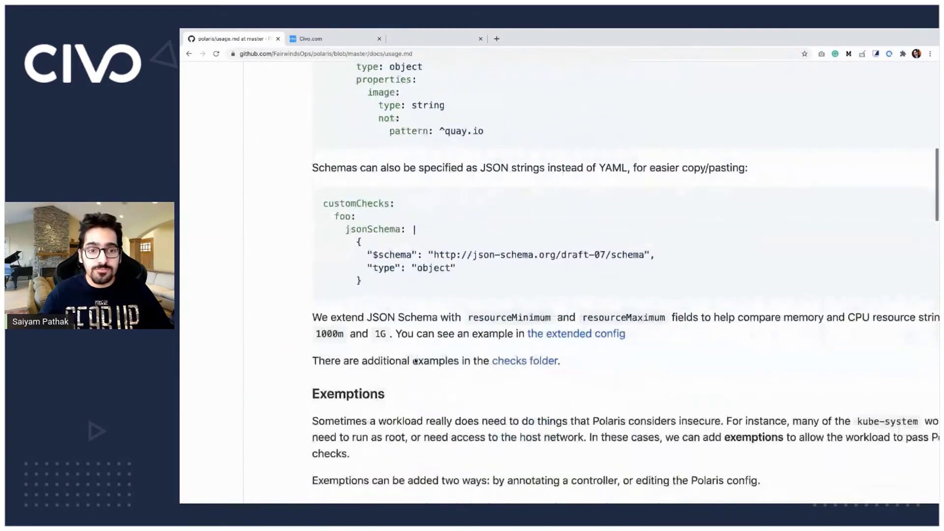
{"action": "scroll", "coordinate": [415, 361], "scroll_direction": "down", "scroll_amount": 3}
{"action": "scroll", "coordinate": [415, 361], "scroll_direction": "down", "scroll_amount": 3}
{"action": "scroll", "coordinate": [415, 361], "scroll_direction": "down", "scroll_amount": 1}
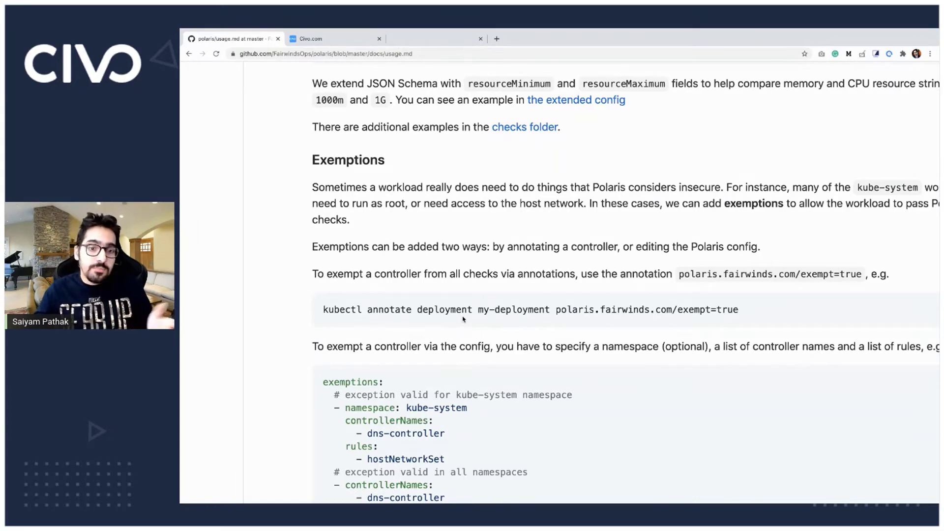
{"action": "scroll", "coordinate": [463, 319], "scroll_direction": "up", "scroll_amount": 2}
{"action": "scroll", "coordinate": [463, 319], "scroll_direction": "up", "scroll_amount": 3}
{"action": "scroll", "coordinate": [463, 319], "scroll_direction": "up", "scroll_amount": 2}
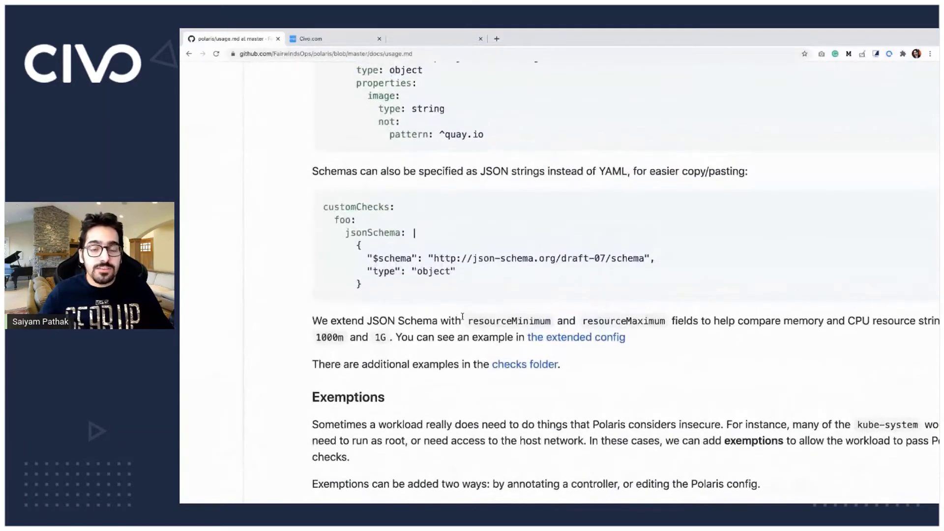
Open the snowy-abyss cluster in Civo and select the Polaris kubectl port-forward command.
{"action": "left_click", "coordinate": [333, 39]}
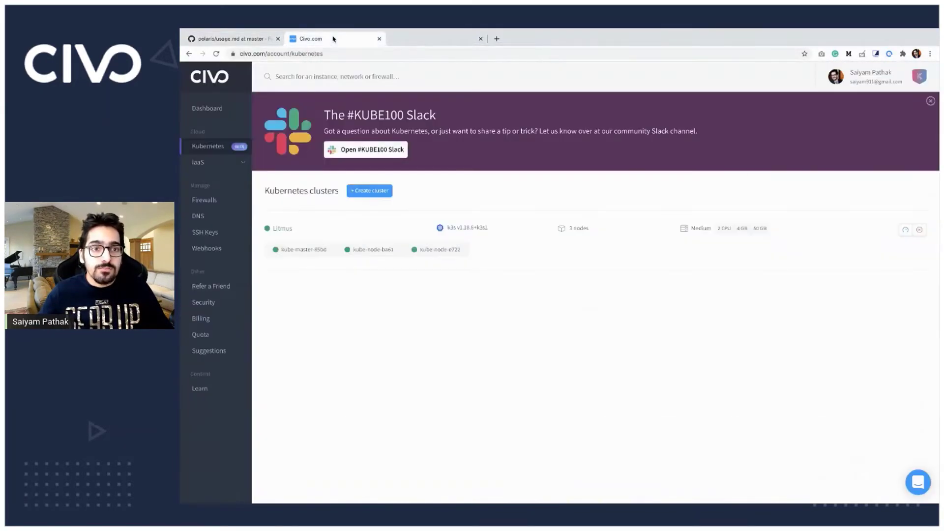
{"action": "left_click", "coordinate": [222, 147]}
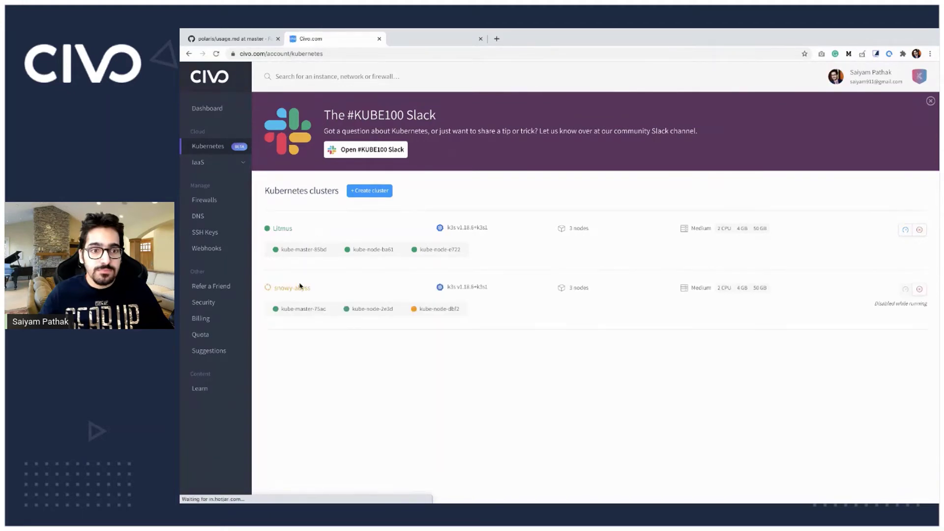
{"action": "left_click", "coordinate": [298, 293]}
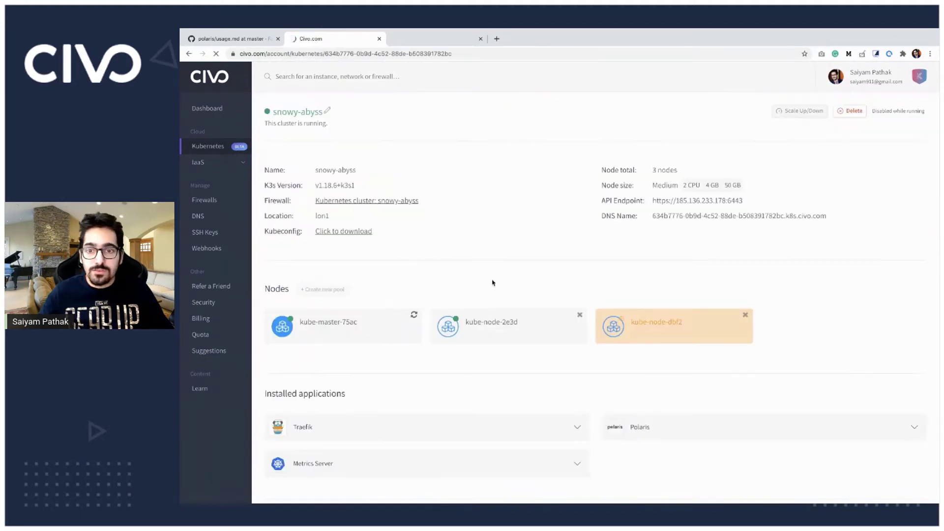
{"action": "left_click", "coordinate": [627, 426]}
{"action": "scroll", "coordinate": [573, 276], "scroll_direction": "down", "scroll_amount": 4}
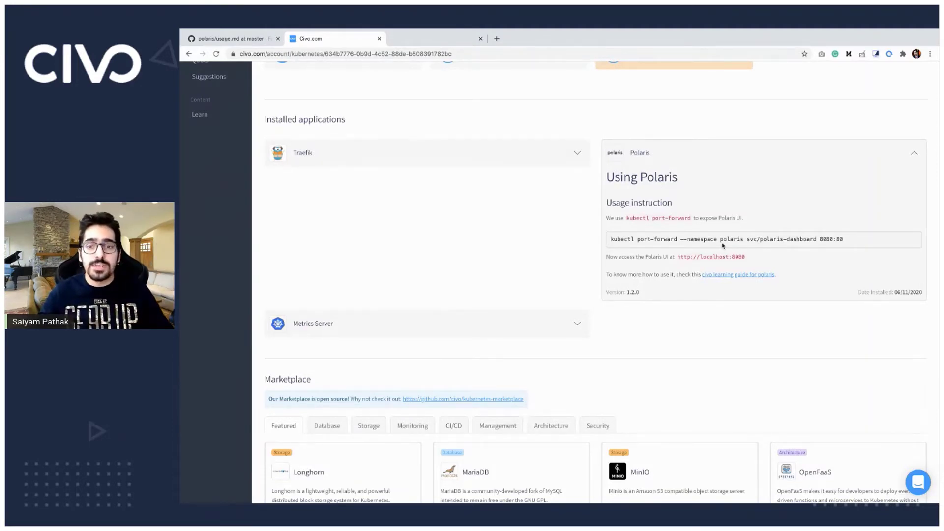
{"action": "triple_click", "coordinate": [621, 241]}
{"action": "key", "text": "super+c"}
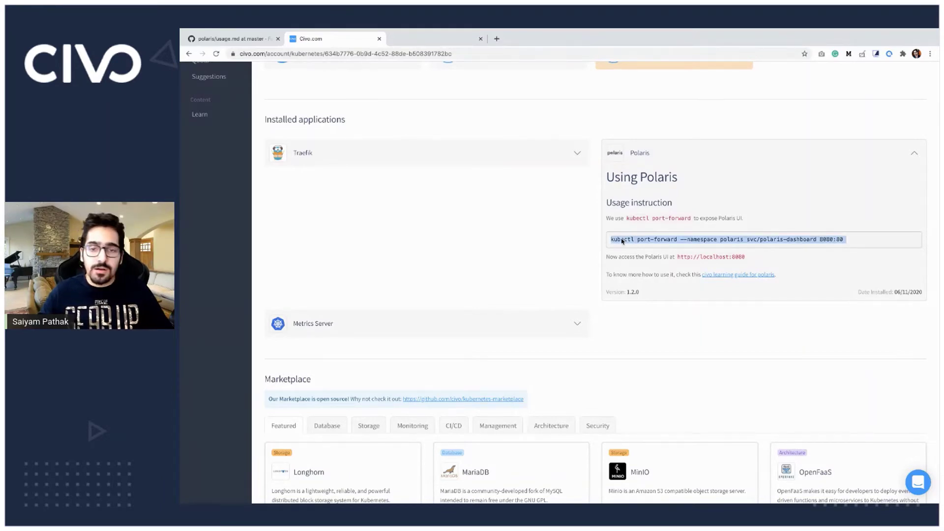
{"action": "key", "text": "ctrl+Right"}
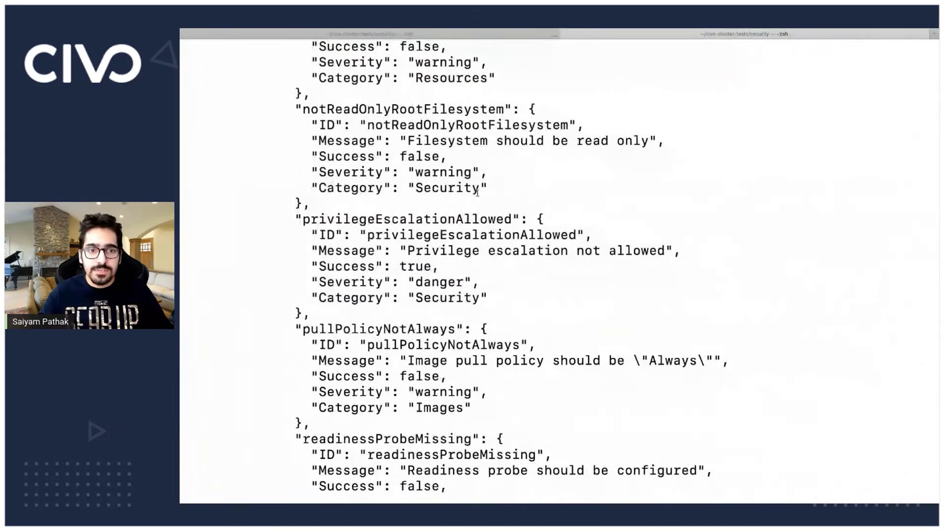
Switch kubectl to the snowy-abyss context with 'kubectl config use-context snowy-abyss'.
{"action": "left_click", "coordinate": [415, 34]}
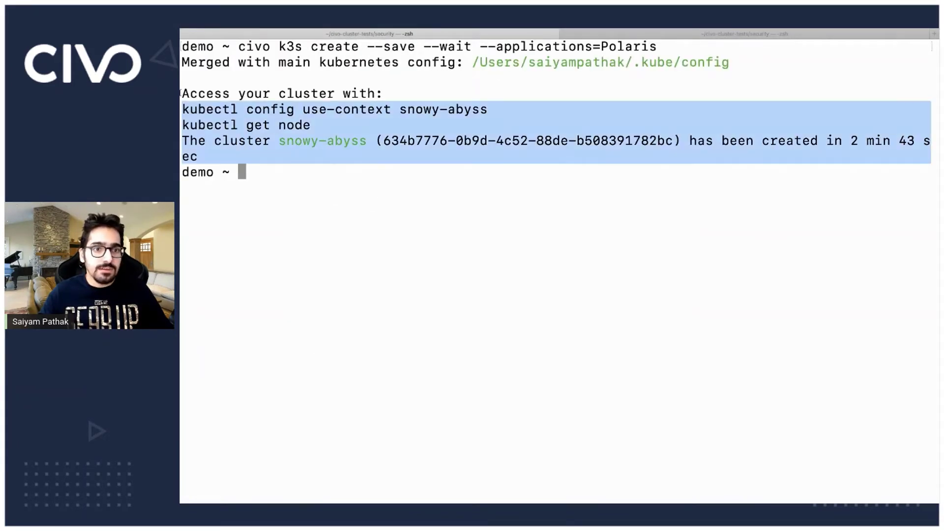
{"action": "left_click_drag", "start_coordinate": [262, 158], "coordinate": [182, 93]}
{"action": "left_click", "coordinate": [278, 148]}
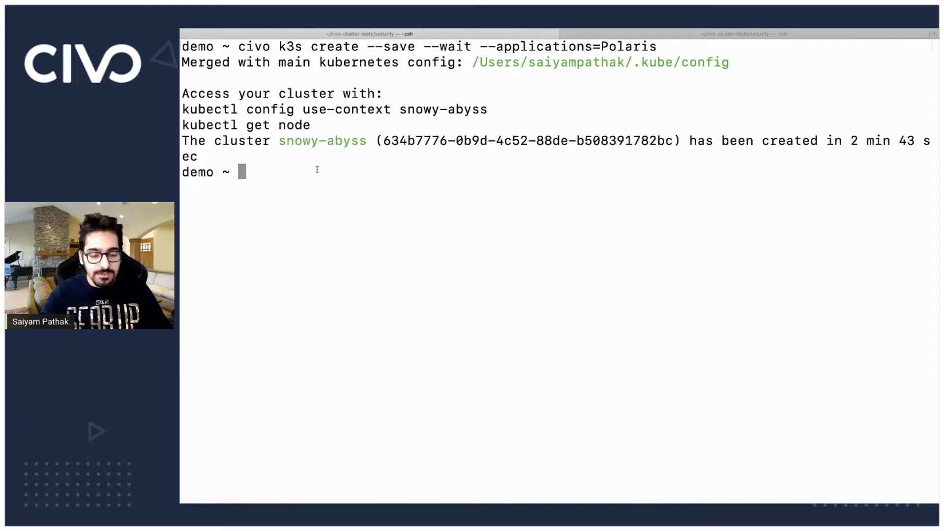
{"action": "key", "text": "super+v"}
{"action": "key", "text": "Return"}
{"action": "key", "text": "Return"}
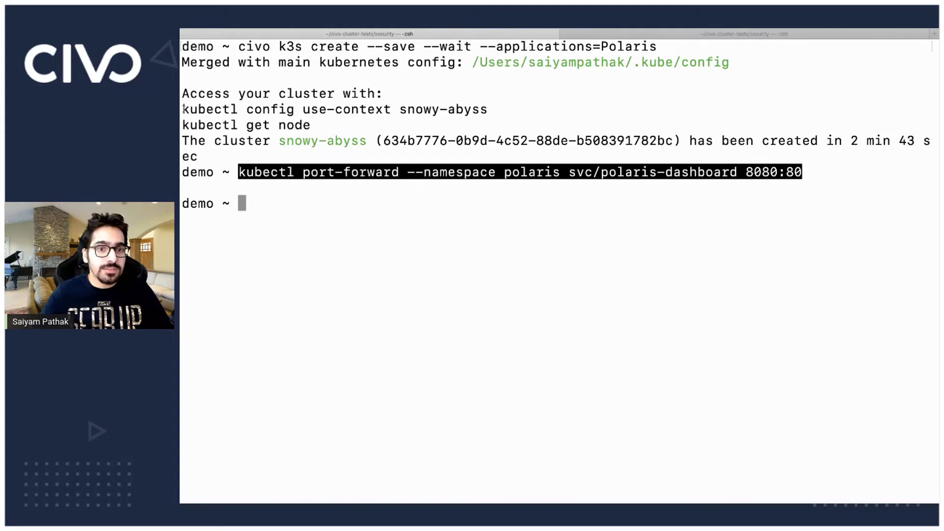
{"action": "left_click_drag", "start_coordinate": [182, 108], "coordinate": [492, 109]}
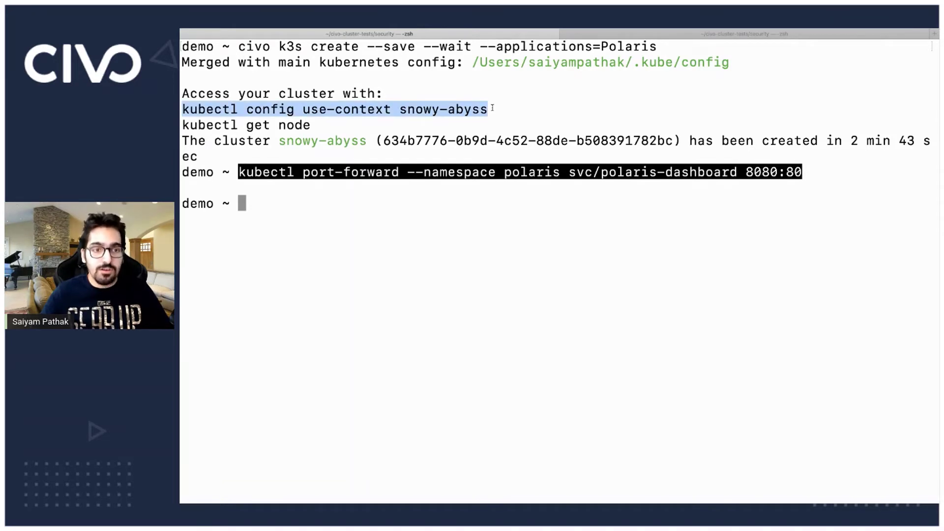
{"action": "type", "text": "kubectl config use-context snowy-abyss"}
{"action": "key", "text": "Return"}
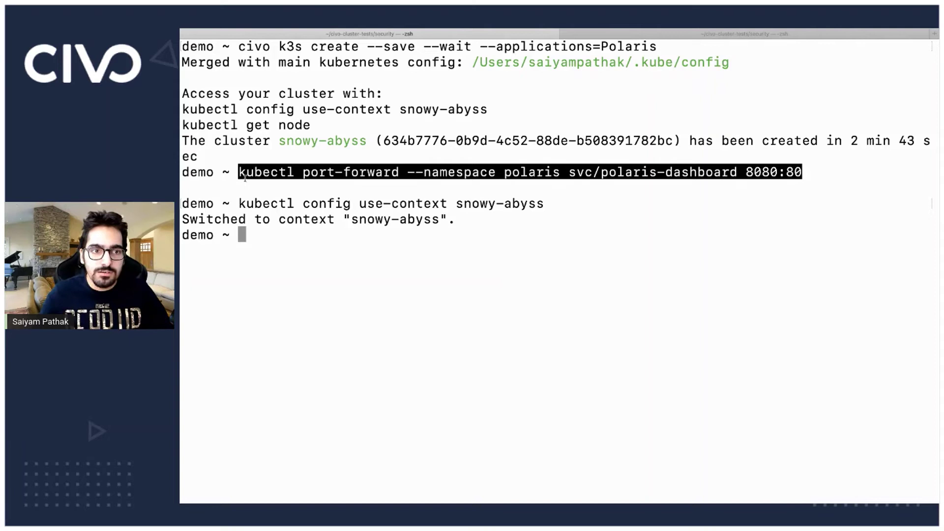
Start port-forwarding the Polaris dashboard to local port 8080.
{"action": "left_click_drag", "start_coordinate": [241, 172], "coordinate": [794, 176]}
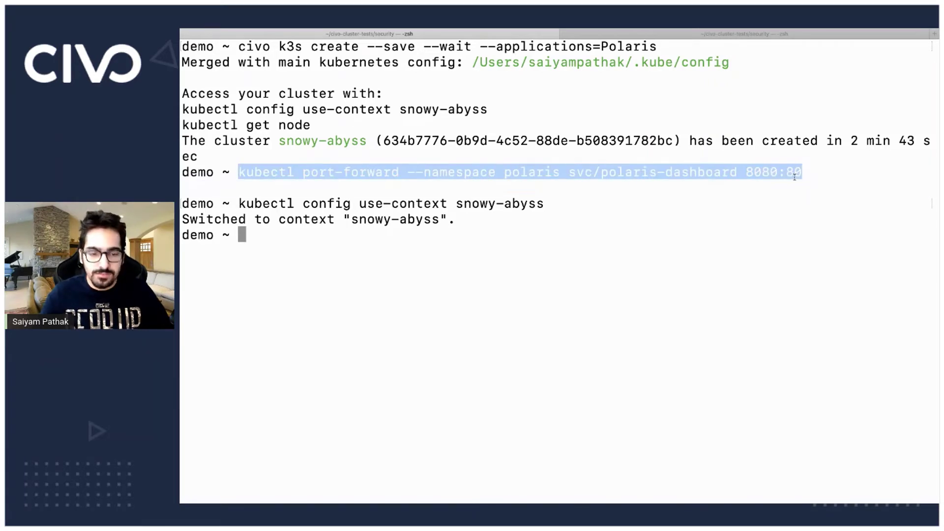
{"action": "key", "text": "super+v"}
{"action": "key", "text": "Return"}
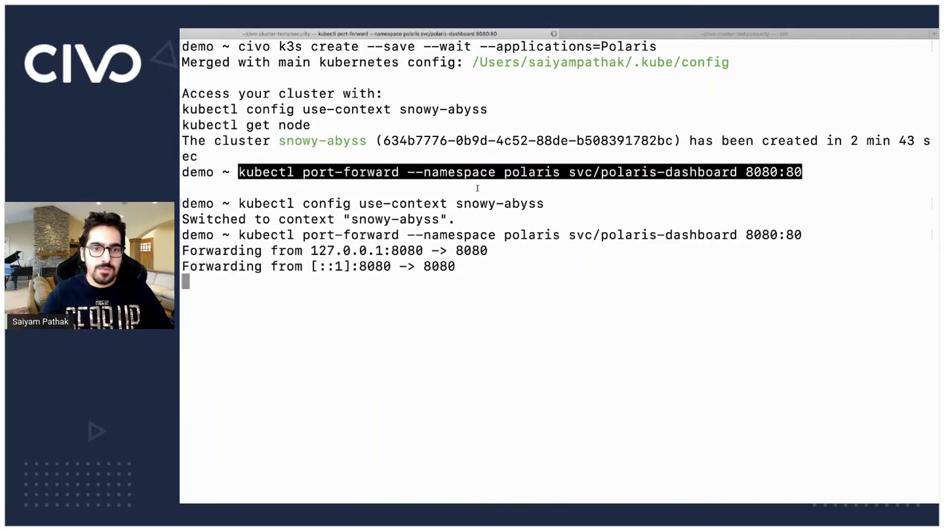
{"action": "key", "text": "ctrl+Left"}
{"action": "key", "text": "super+t"}
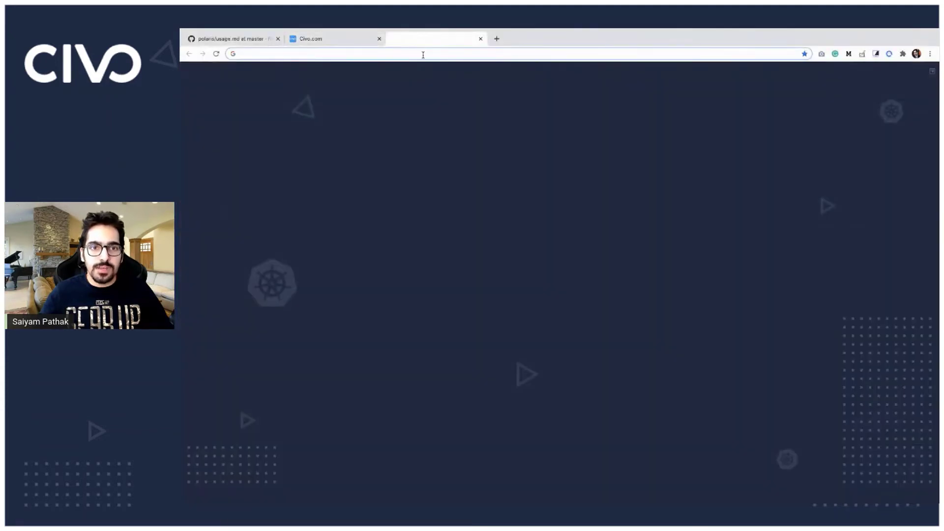
{"action": "type", "text": "localhost:8080"}
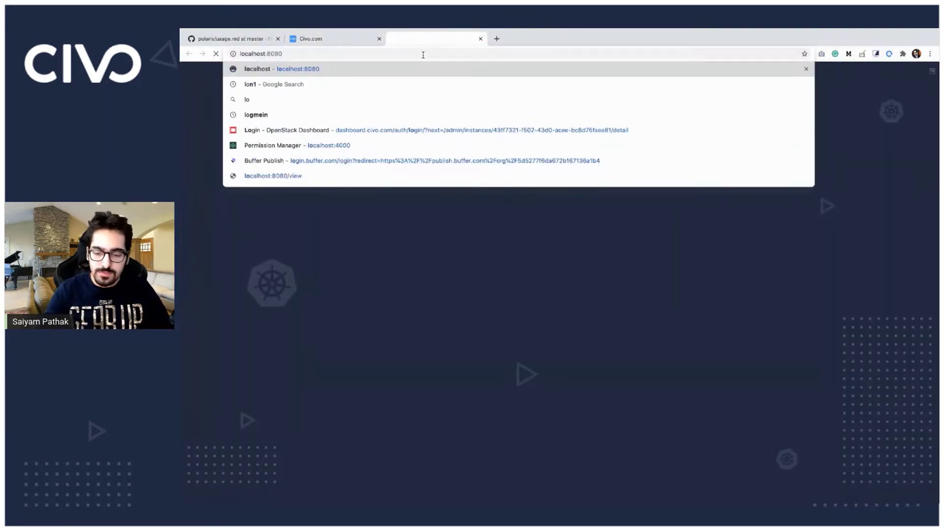
{"action": "key", "text": "Return"}
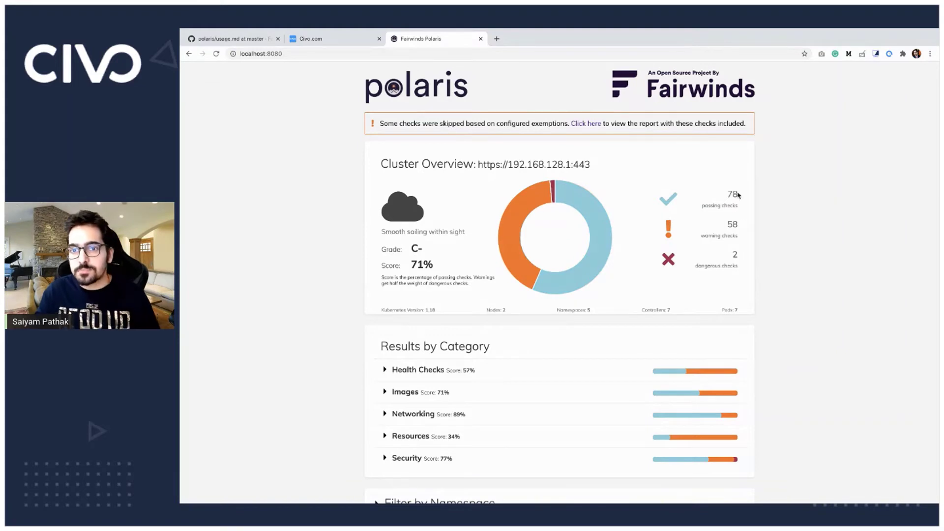
{"action": "scroll", "coordinate": [747, 263], "scroll_direction": "down", "scroll_amount": 3}
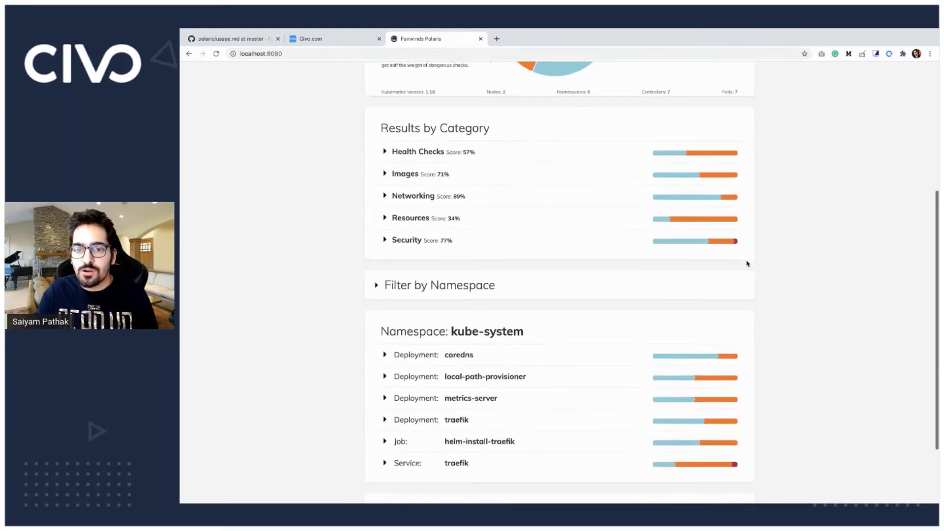
{"action": "scroll", "coordinate": [746, 263], "scroll_direction": "down", "scroll_amount": 1}
{"action": "scroll", "coordinate": [746, 263], "scroll_direction": "down", "scroll_amount": 1}
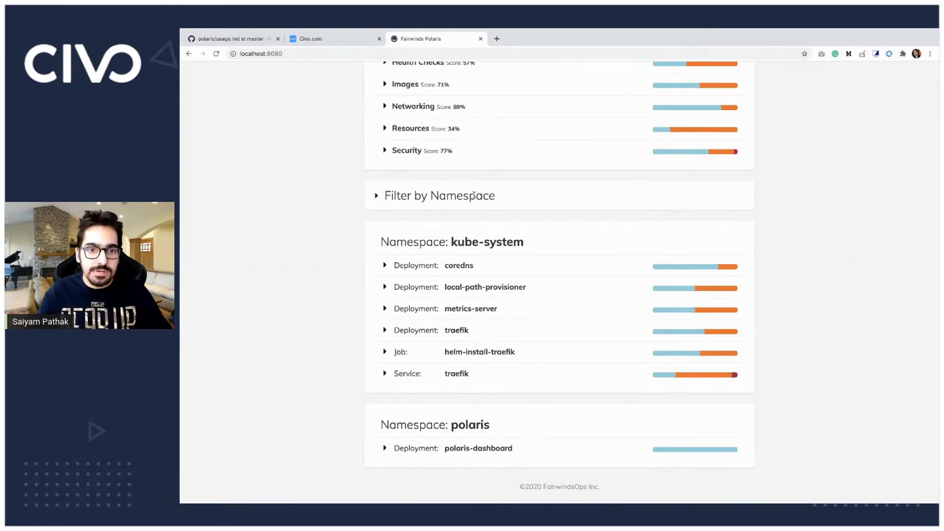
{"action": "left_click", "coordinate": [384, 266]}
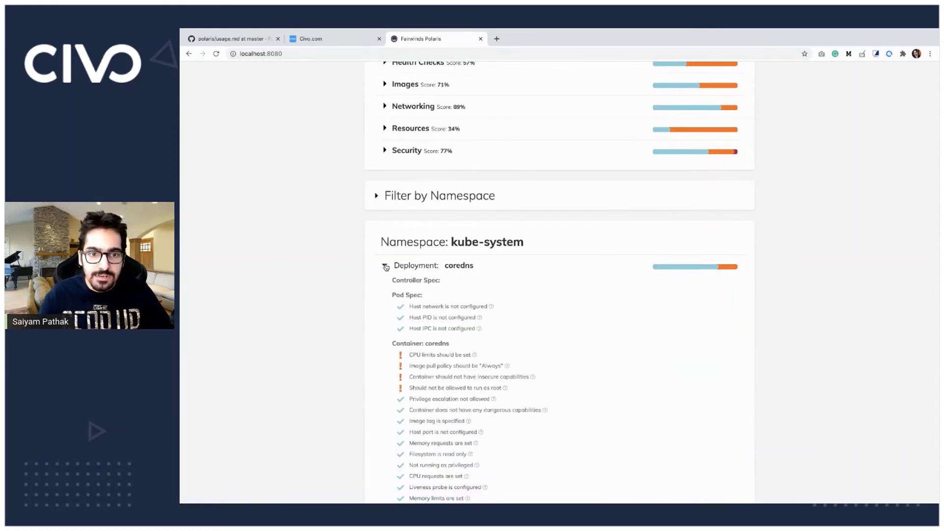
{"action": "left_click", "coordinate": [384, 266]}
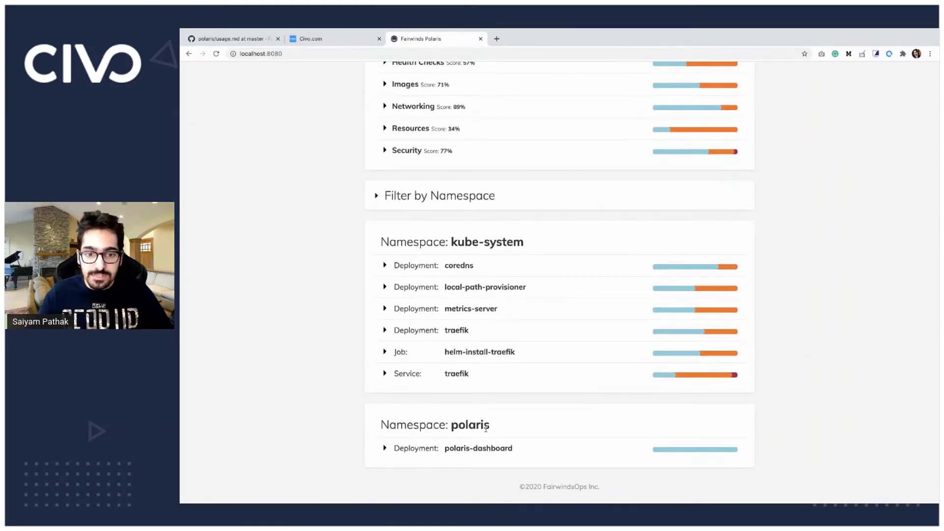
Expand the polaris-dashboard deployment's checks and zoom in twice to read them.
{"action": "left_click", "coordinate": [399, 452]}
{"action": "scroll", "coordinate": [601, 438], "scroll_direction": "down", "scroll_amount": 2}
{"action": "scroll", "coordinate": [604, 410], "scroll_direction": "down", "scroll_amount": 2}
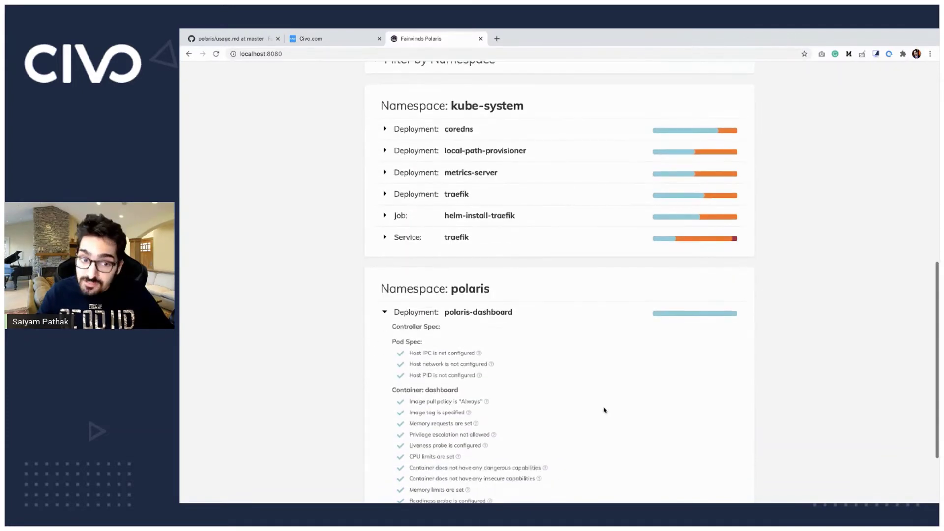
{"action": "scroll", "coordinate": [573, 342], "scroll_direction": "down", "scroll_amount": 1}
{"action": "key", "text": "ctrl+plus"}
{"action": "key", "text": "ctrl+plus"}
{"action": "key", "text": "ctrl+plus"}
{"action": "scroll", "coordinate": [574, 325], "scroll_direction": "down", "scroll_amount": 1}
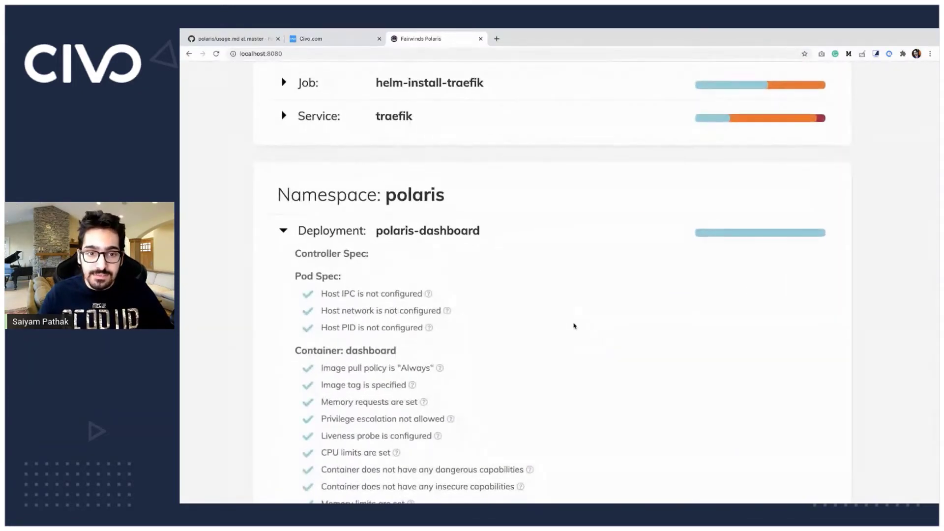
{"action": "scroll", "coordinate": [574, 325], "scroll_direction": "down", "scroll_amount": 1}
{"action": "key", "text": "ctrl+plus"}
{"action": "scroll", "coordinate": [574, 325], "scroll_direction": "down", "scroll_amount": 1}
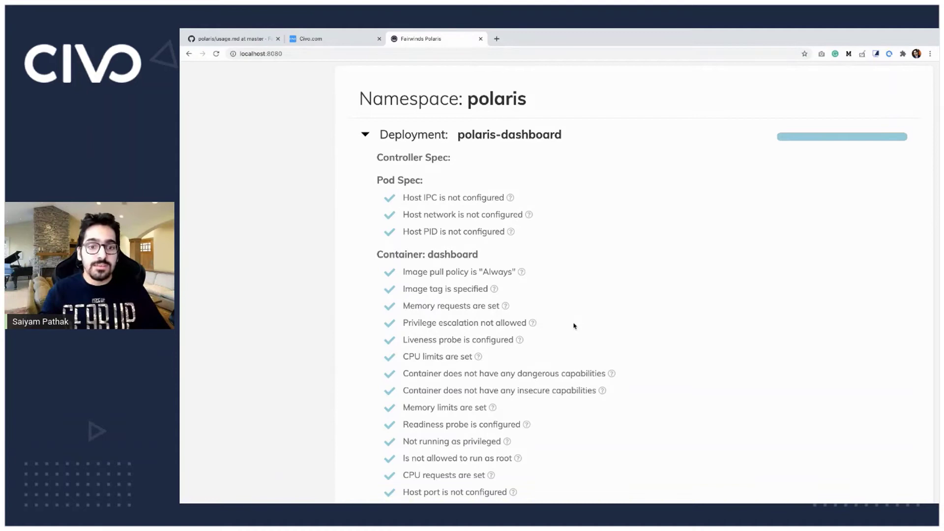
{"action": "scroll", "coordinate": [443, 359], "scroll_direction": "down", "scroll_amount": 2}
{"action": "scroll", "coordinate": [443, 359], "scroll_direction": "down", "scroll_amount": 1}
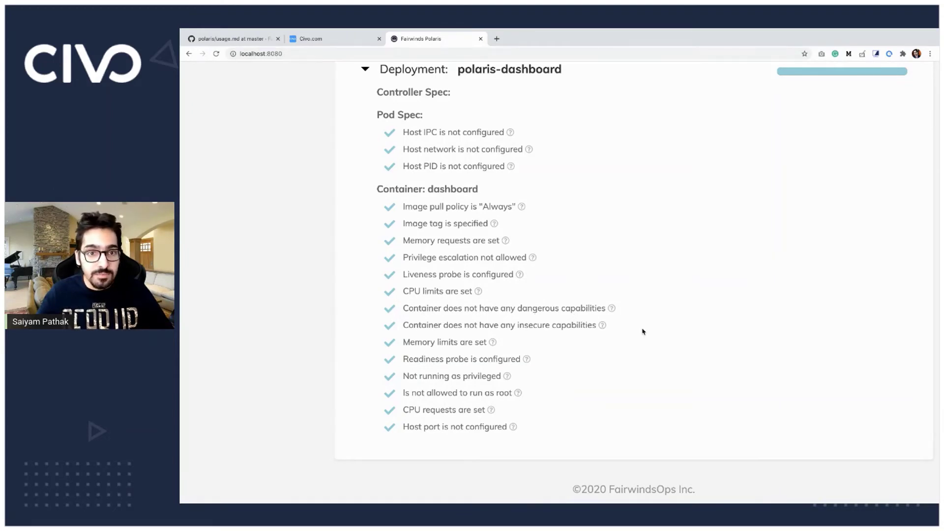
{"action": "scroll", "coordinate": [499, 240], "scroll_direction": "up", "scroll_amount": 3}
{"action": "scroll", "coordinate": [511, 238], "scroll_direction": "up", "scroll_amount": 3}
{"action": "scroll", "coordinate": [518, 241], "scroll_direction": "up", "scroll_amount": 4}
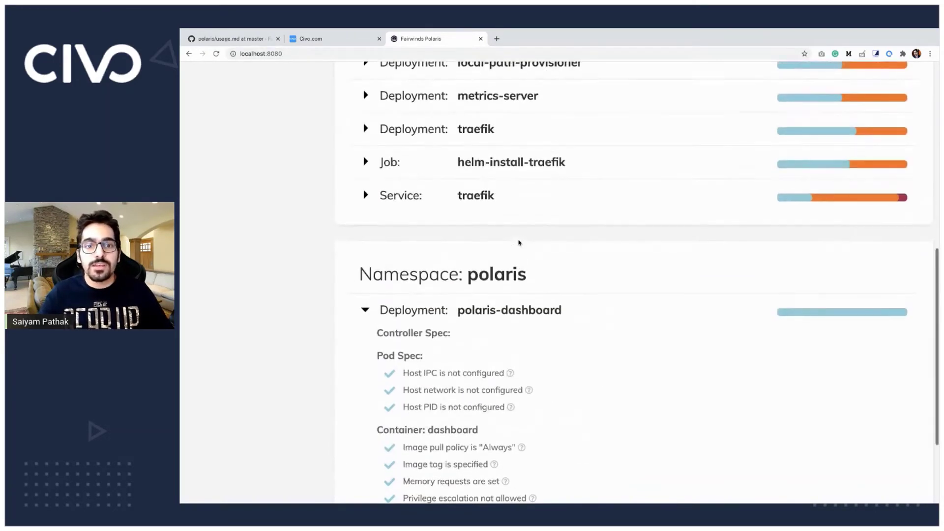
{"action": "scroll", "coordinate": [519, 239], "scroll_direction": "up", "scroll_amount": 3}
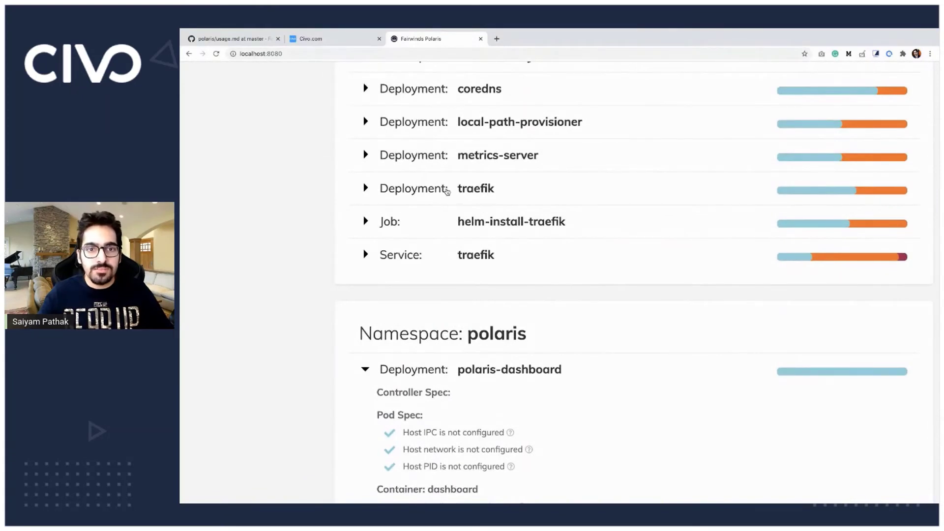
{"action": "scroll", "coordinate": [447, 191], "scroll_direction": "up", "scroll_amount": 2}
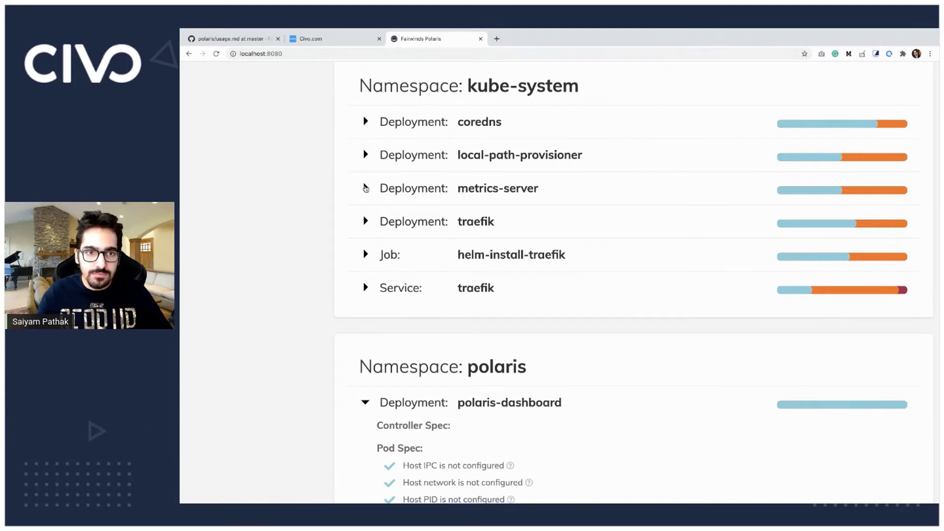
Expand metrics-server and highlight its read-only filesystem, CPU limits and CPU requests warnings.
{"action": "left_click", "coordinate": [365, 187]}
{"action": "scroll", "coordinate": [440, 302], "scroll_direction": "down", "scroll_amount": 2}
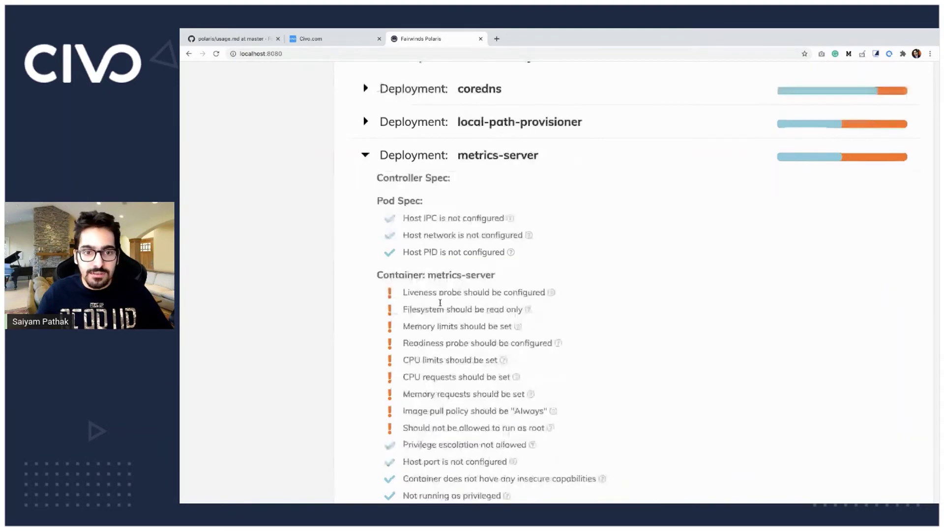
{"action": "left_click_drag", "start_coordinate": [404, 298], "coordinate": [502, 299]}
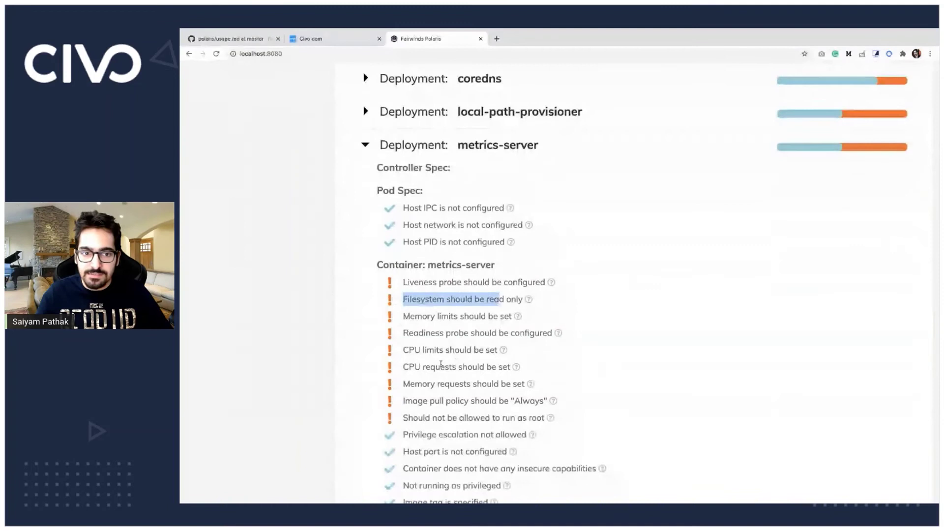
{"action": "left_click_drag", "start_coordinate": [403, 349], "coordinate": [500, 352]}
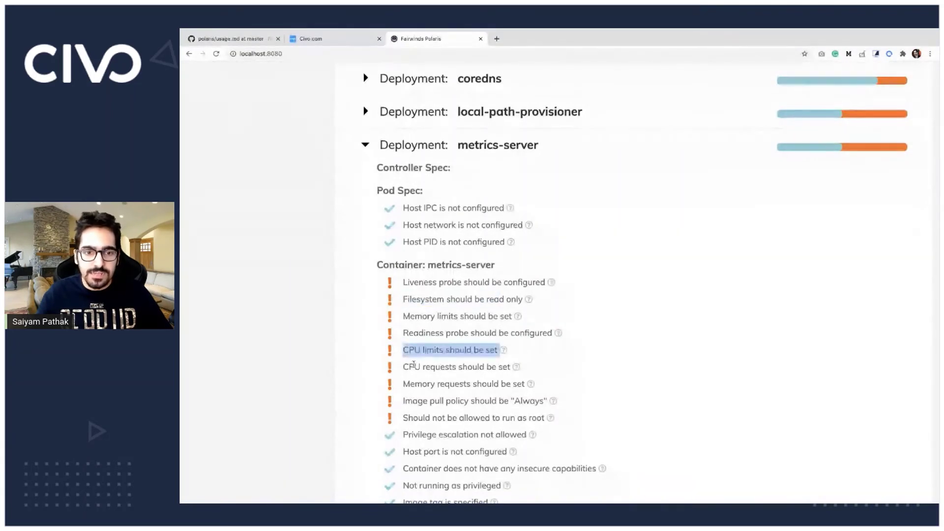
{"action": "left_click", "coordinate": [406, 366]}
{"action": "left_click_drag", "start_coordinate": [404, 367], "coordinate": [501, 367]}
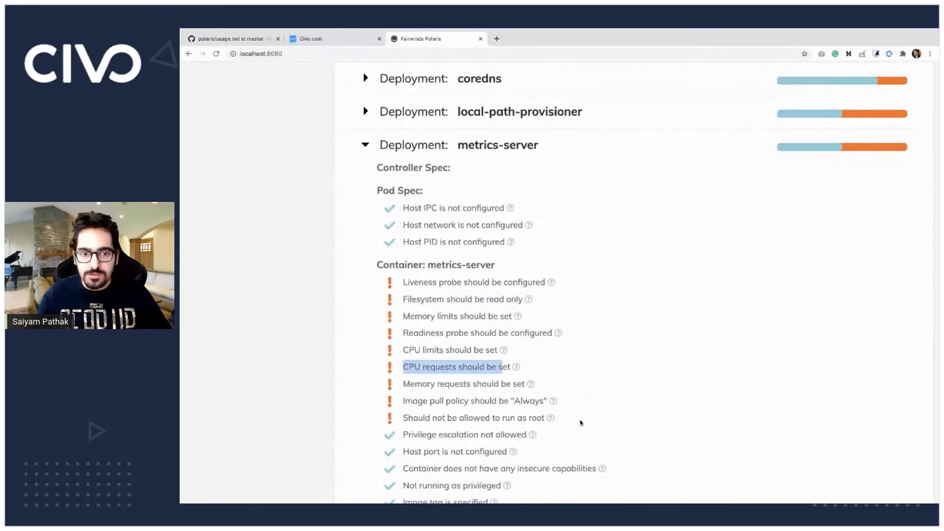
{"action": "scroll", "coordinate": [579, 420], "scroll_direction": "down", "scroll_amount": 2}
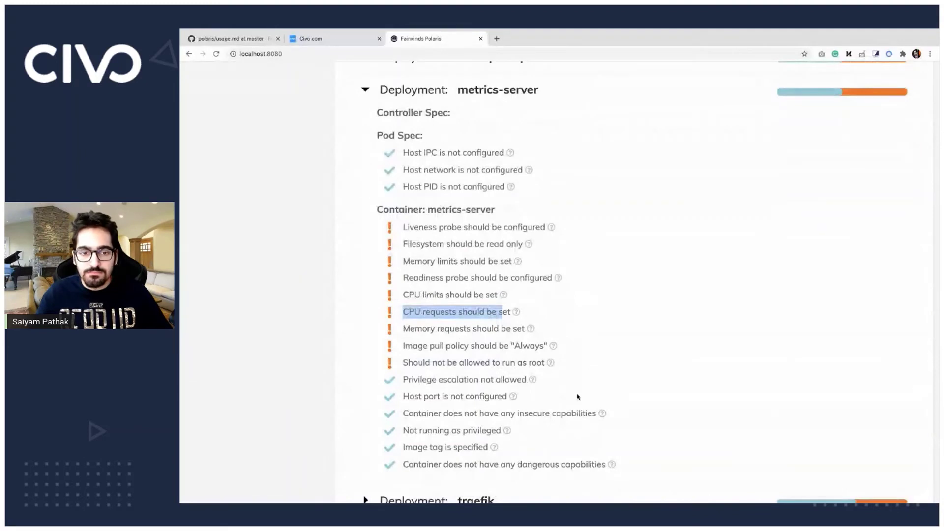
{"action": "scroll", "coordinate": [577, 396], "scroll_direction": "down", "scroll_amount": 2}
{"action": "scroll", "coordinate": [576, 396], "scroll_direction": "down", "scroll_amount": 1}
{"action": "scroll", "coordinate": [576, 396], "scroll_direction": "down", "scroll_amount": 2}
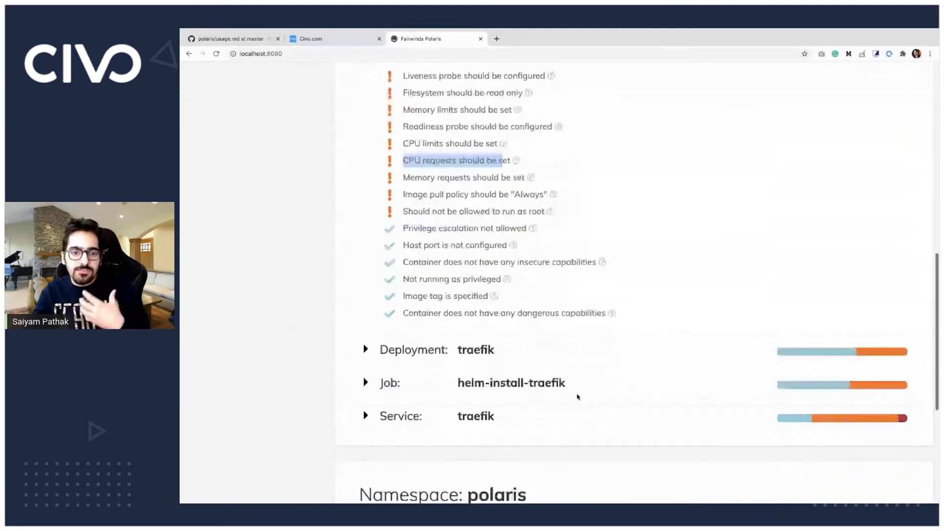
{"action": "scroll", "coordinate": [577, 396], "scroll_direction": "down", "scroll_amount": 1}
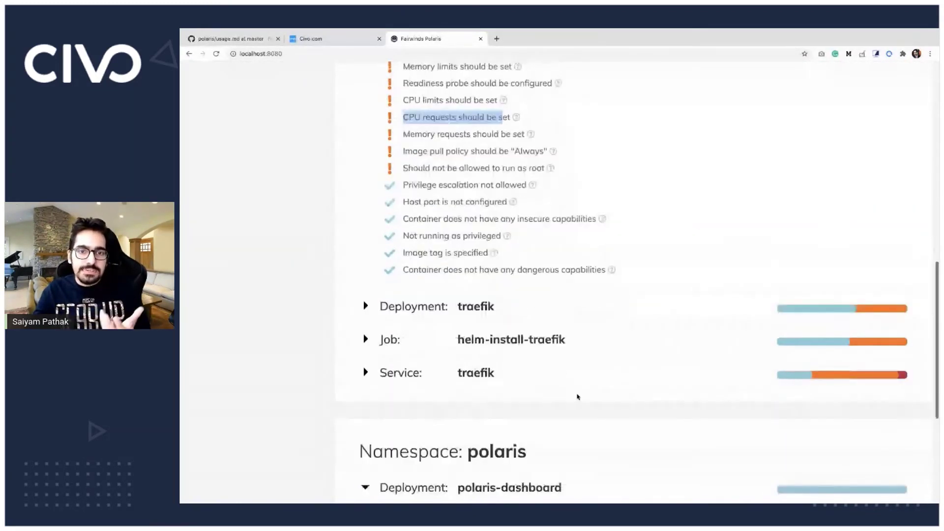
{"action": "scroll", "coordinate": [577, 396], "scroll_direction": "down", "scroll_amount": 5}
{"action": "scroll", "coordinate": [577, 396], "scroll_direction": "down", "scroll_amount": 2}
{"action": "scroll", "coordinate": [577, 396], "scroll_direction": "down", "scroll_amount": 2}
Zoom the dashboard back to normal size and switch to the GitHub usage.md page.
{"action": "key", "text": "ctrl+minus"}
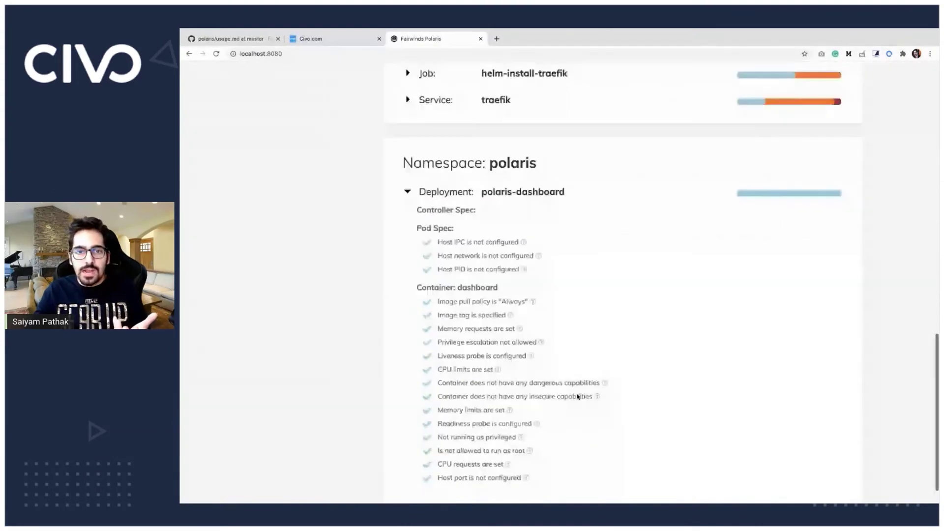
{"action": "key", "text": "ctrl+minus"}
{"action": "left_click", "coordinate": [237, 41]}
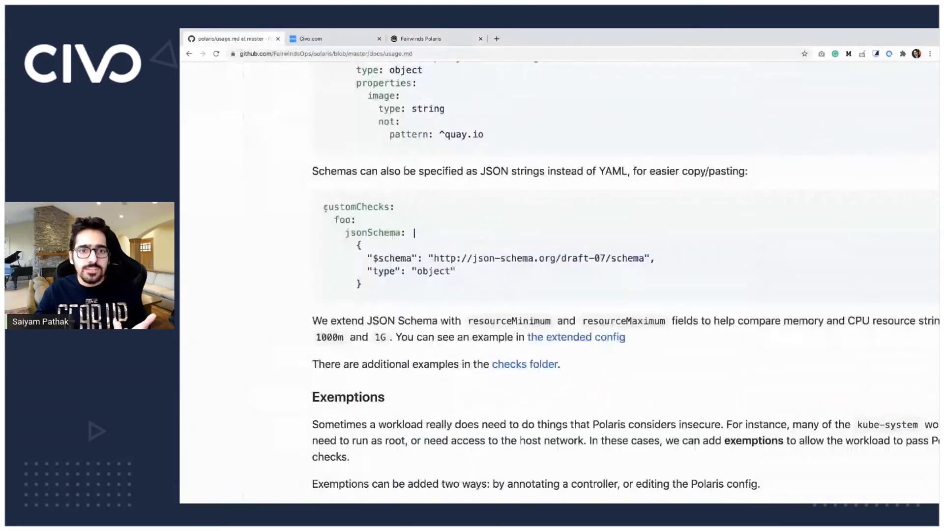
{"action": "scroll", "coordinate": [414, 232], "scroll_direction": "up", "scroll_amount": 3}
{"action": "scroll", "coordinate": [332, 184], "scroll_direction": "up", "scroll_amount": 10}
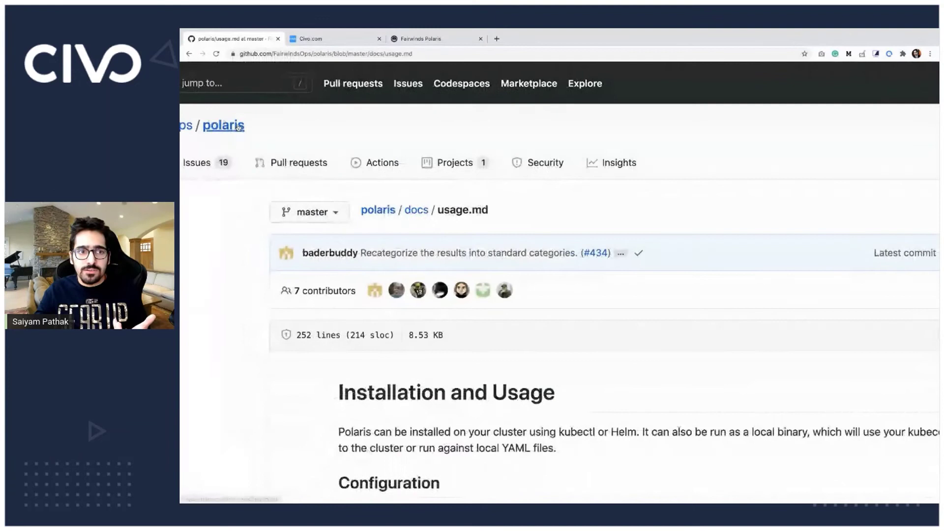
Go to the FairwindsOps/polaris repository main page via the usage.md breadcrumb.
{"action": "left_click", "coordinate": [237, 127]}
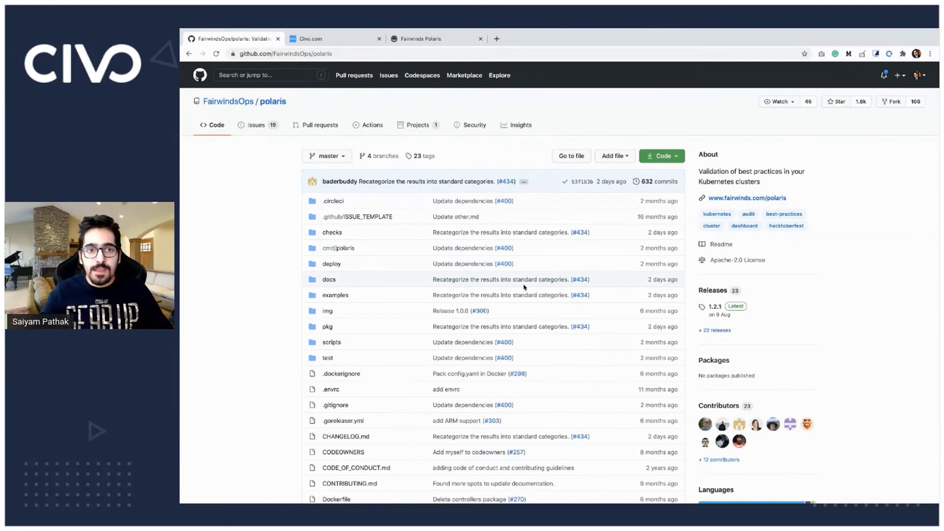
Stop the port-forward, list the polaris namespace deployments, and select 'polaris-dashboard'.
{"action": "key", "text": "ctrl+Right"}
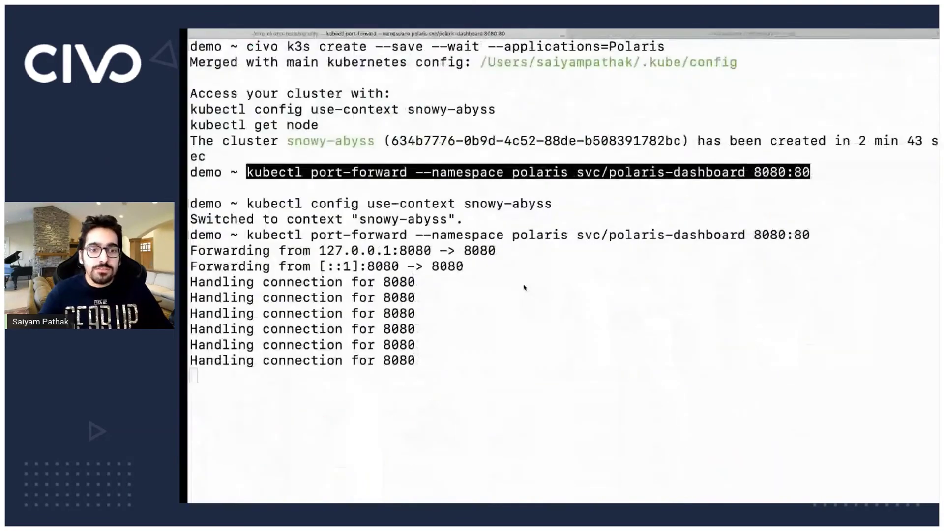
{"action": "key", "text": "ctrl+c"}
{"action": "key", "text": "Return"}
{"action": "key", "text": "Return"}
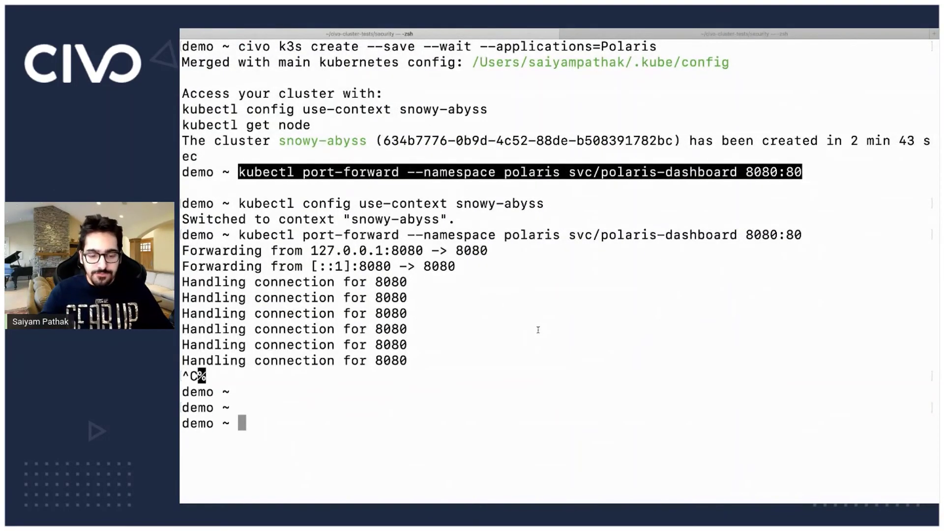
{"action": "type", "text": "kubectl "}
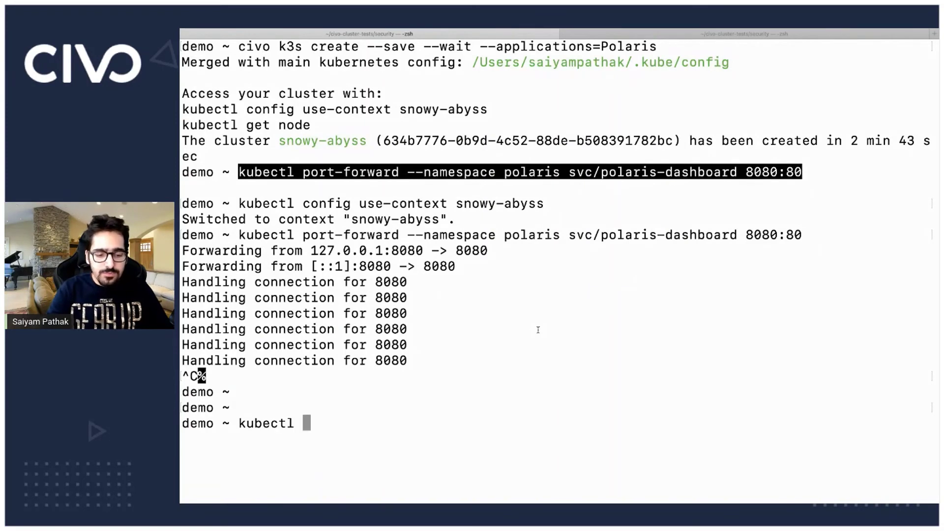
{"action": "type", "text": "get deploy "}
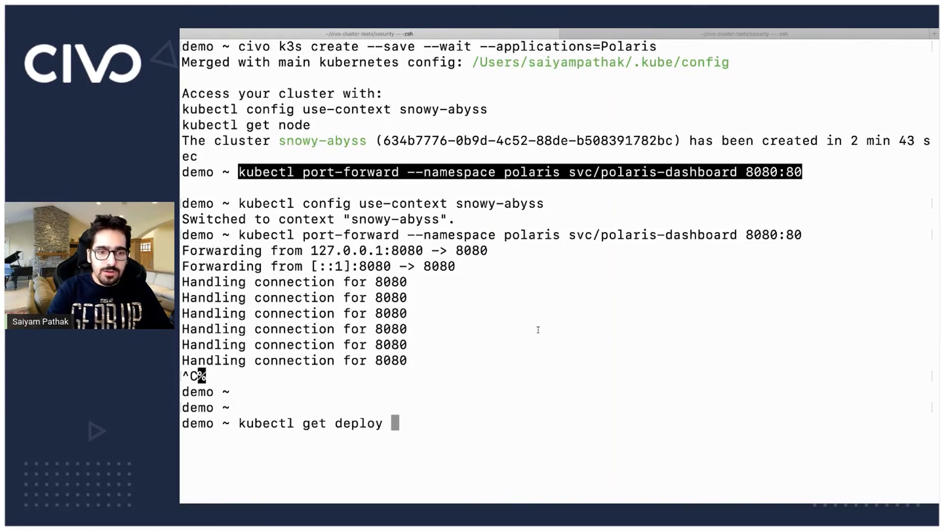
{"action": "type", "text": "-n pola"}
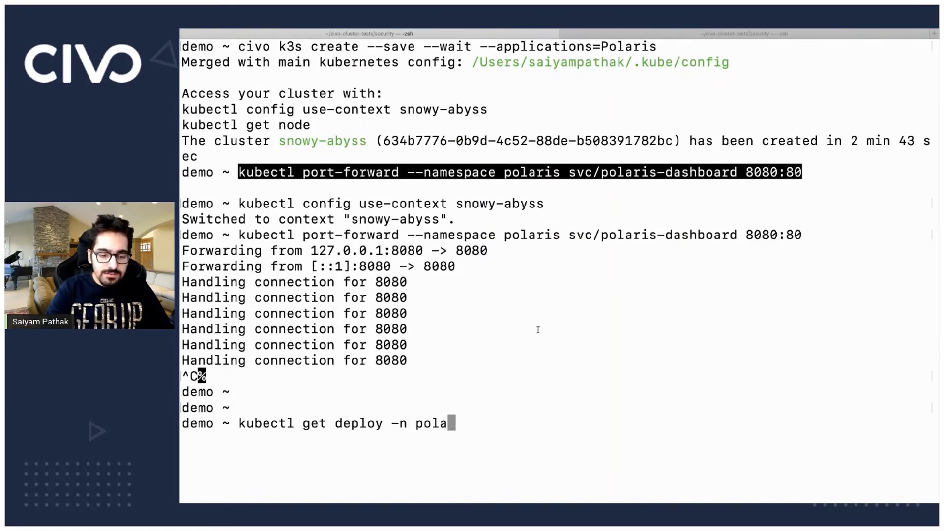
{"action": "type", "text": "ris"}
{"action": "key", "text": "Return"}
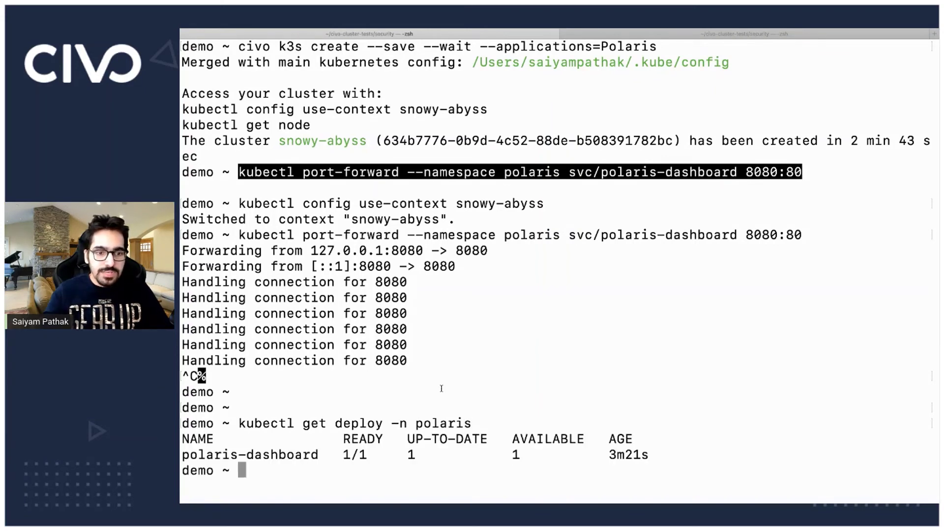
{"action": "left_click_drag", "start_coordinate": [319, 453], "coordinate": [181, 454]}
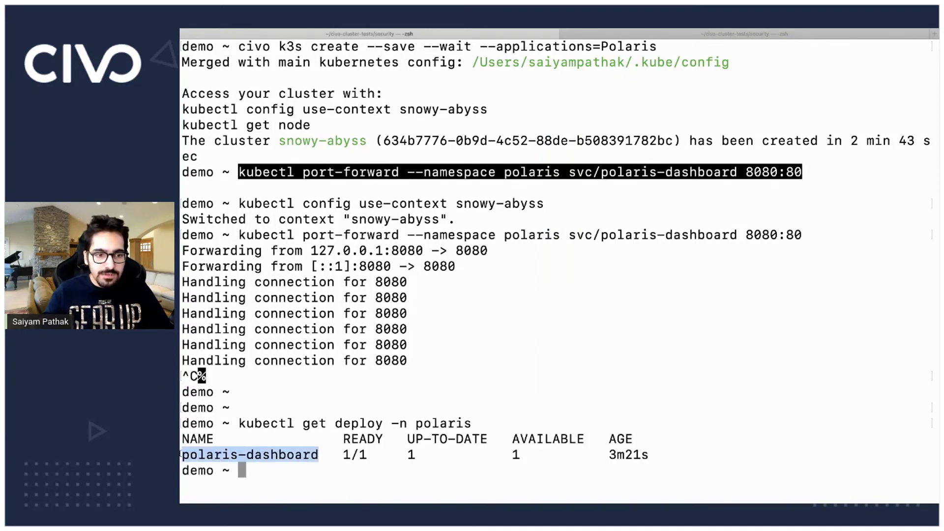
{"action": "type", "text": "kube"}
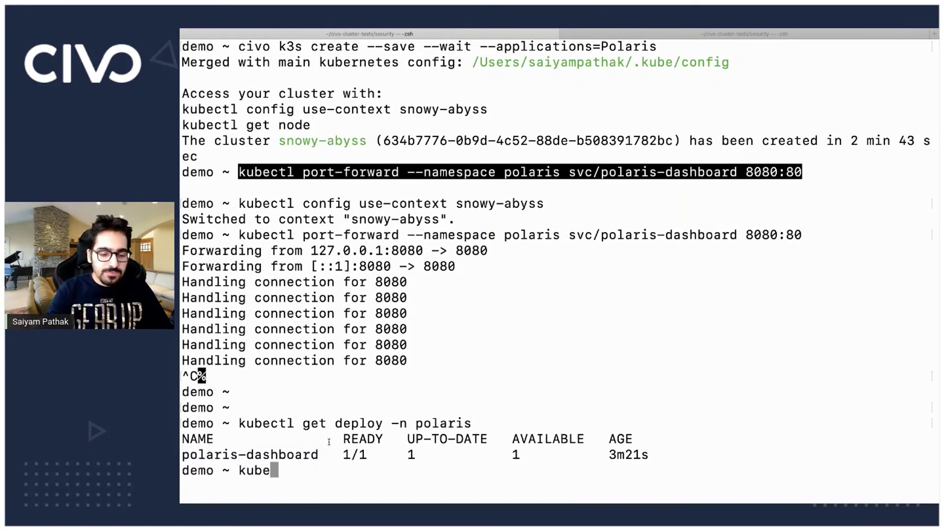
{"action": "type", "text": "ctl "}
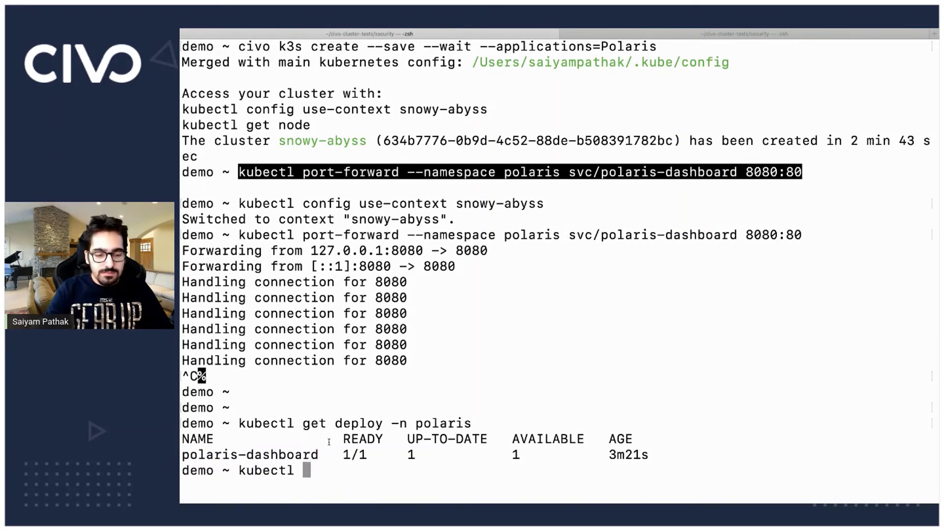
{"action": "type", "text": "get deploy polaris-dashboard "}
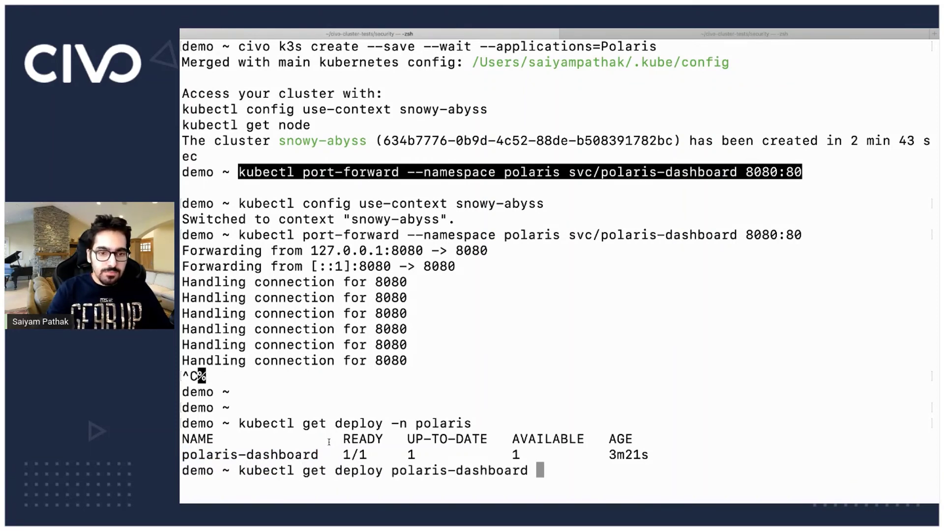
{"action": "type", "text": "-oyaml "}
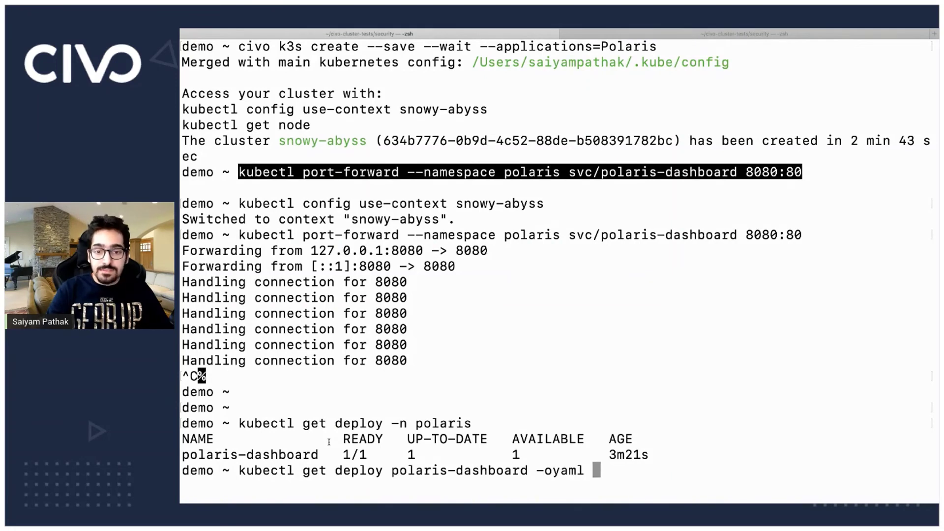
{"action": "type", "text": "-"}
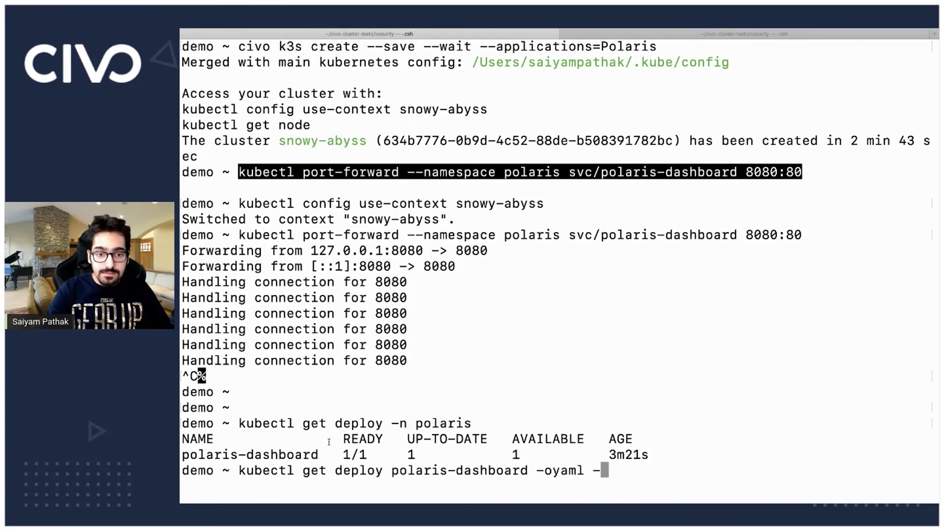
{"action": "type", "text": "n polaris"}
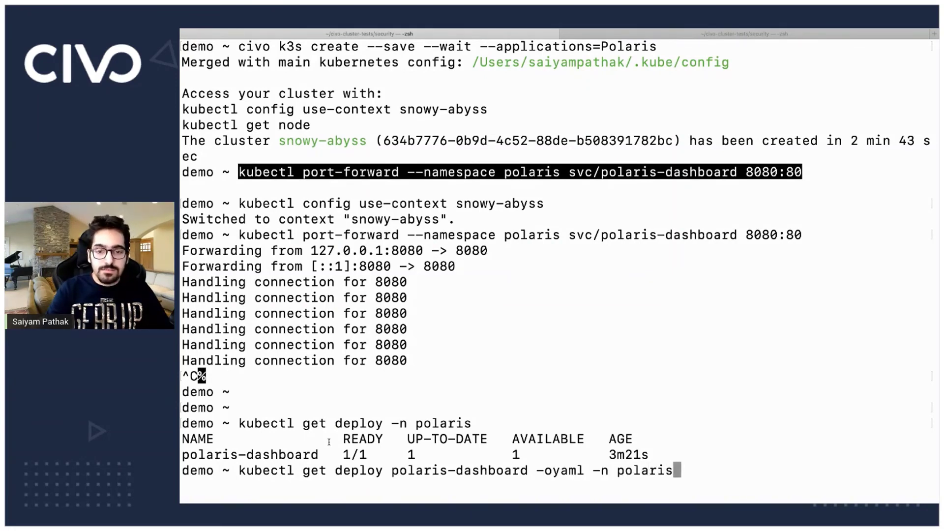
Print the full polaris-dashboard deployment YAML, then return to the Polaris GitHub README.
{"action": "key", "text": "Return"}
{"action": "scroll", "coordinate": [315, 362], "scroll_direction": "up", "scroll_amount": 10}
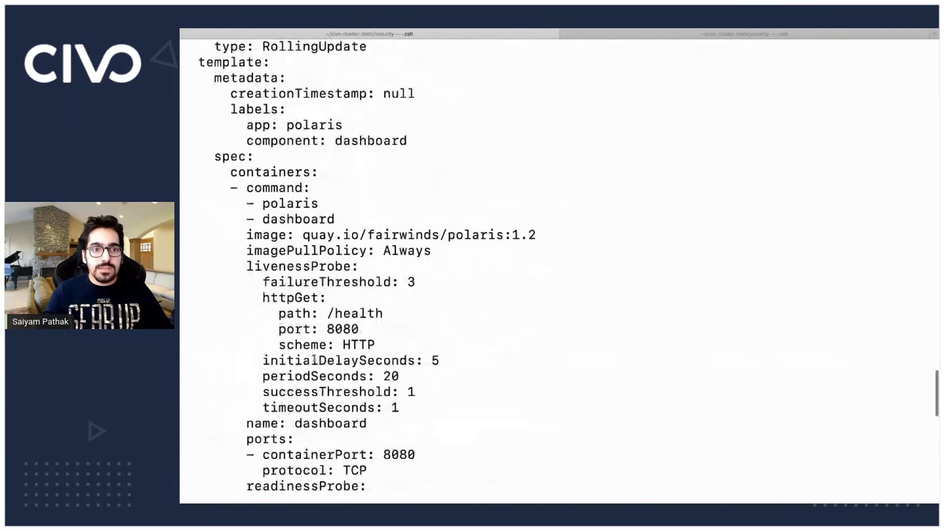
{"action": "scroll", "coordinate": [315, 361], "scroll_direction": "up", "scroll_amount": 8}
{"action": "scroll", "coordinate": [316, 360], "scroll_direction": "up", "scroll_amount": 2}
{"action": "scroll", "coordinate": [315, 359], "scroll_direction": "up", "scroll_amount": 2}
{"action": "scroll", "coordinate": [315, 358], "scroll_direction": "down", "scroll_amount": 10}
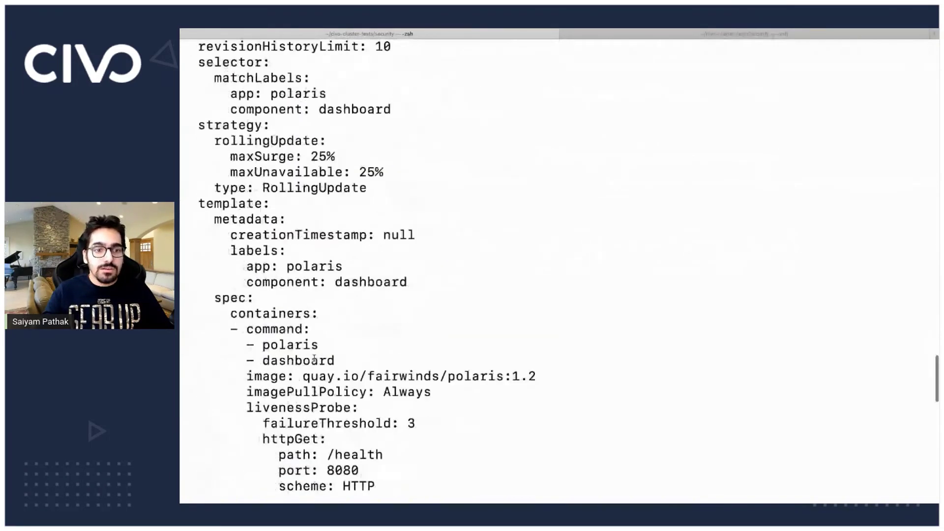
{"action": "scroll", "coordinate": [316, 360], "scroll_direction": "down", "scroll_amount": 3}
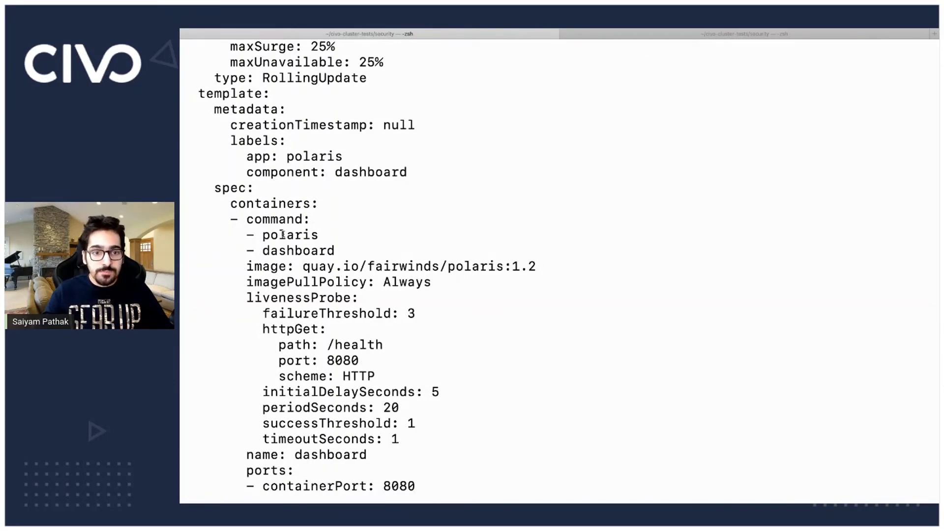
{"action": "scroll", "coordinate": [283, 235], "scroll_direction": "down", "scroll_amount": 6}
{"action": "scroll", "coordinate": [283, 235], "scroll_direction": "down", "scroll_amount": 6}
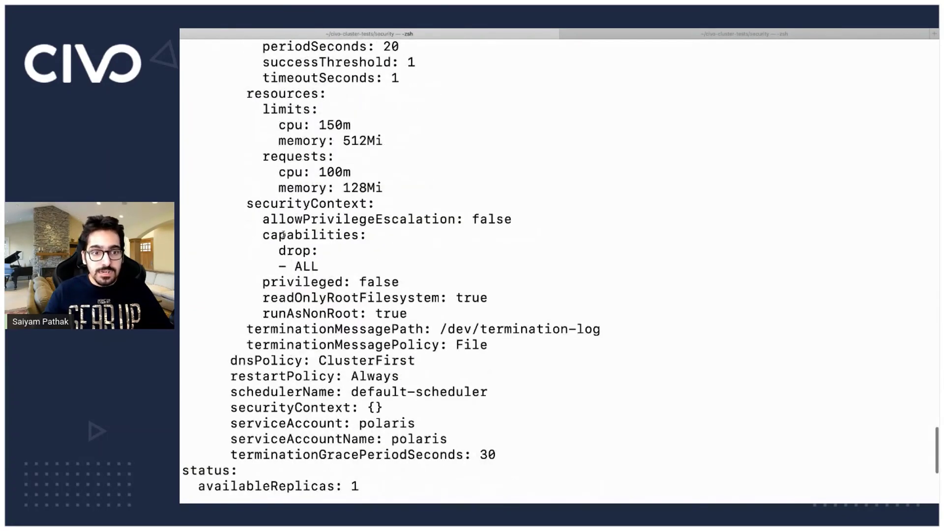
{"action": "scroll", "coordinate": [282, 234], "scroll_direction": "down", "scroll_amount": 6}
{"action": "scroll", "coordinate": [282, 235], "scroll_direction": "up", "scroll_amount": 15}
{"action": "scroll", "coordinate": [283, 235], "scroll_direction": "up", "scroll_amount": 8}
{"action": "scroll", "coordinate": [283, 234], "scroll_direction": "up", "scroll_amount": 9}
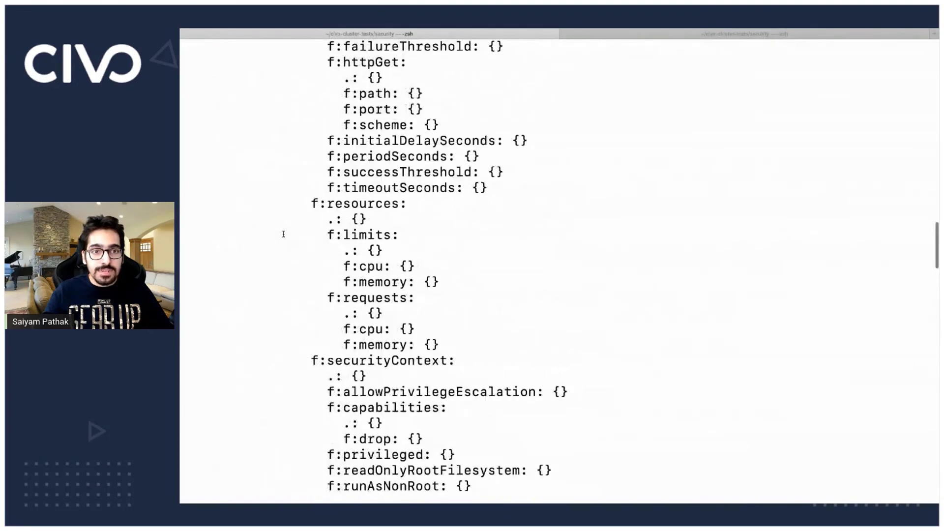
{"action": "scroll", "coordinate": [283, 234], "scroll_direction": "up", "scroll_amount": 7}
{"action": "scroll", "coordinate": [282, 235], "scroll_direction": "up", "scroll_amount": 8}
{"action": "scroll", "coordinate": [282, 235], "scroll_direction": "up", "scroll_amount": 6}
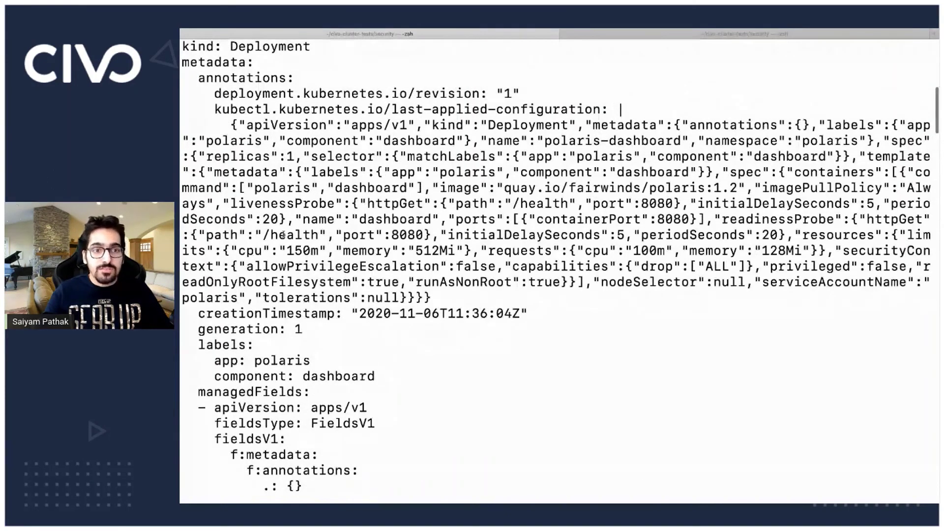
{"action": "scroll", "coordinate": [282, 234], "scroll_direction": "up", "scroll_amount": 7}
{"action": "scroll", "coordinate": [283, 234], "scroll_direction": "down", "scroll_amount": 15}
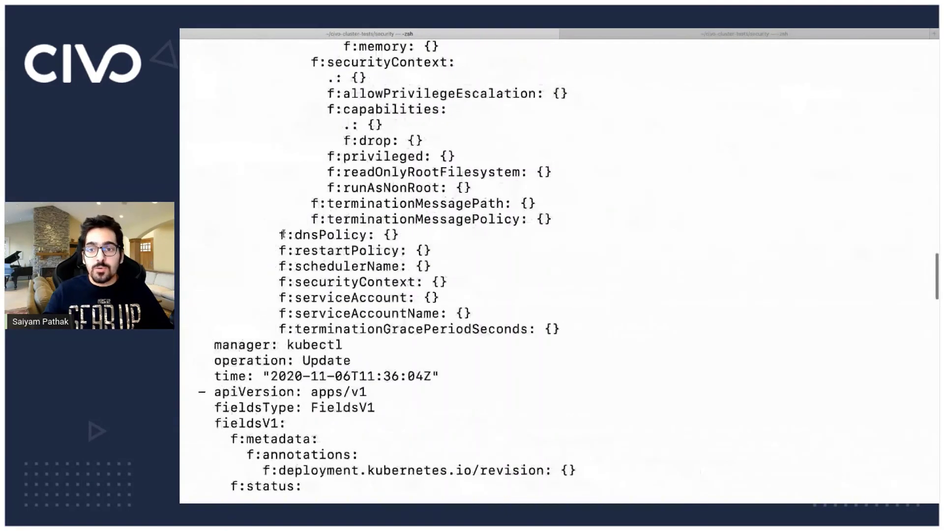
{"action": "scroll", "coordinate": [283, 235], "scroll_direction": "down", "scroll_amount": 15}
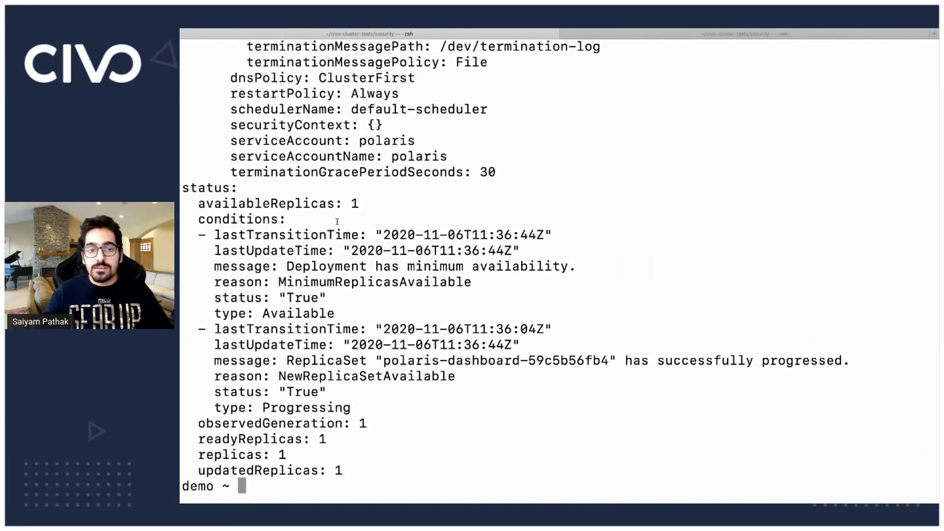
{"action": "key", "text": "ctrl+Left"}
{"action": "scroll", "coordinate": [253, 121], "scroll_direction": "down", "scroll_amount": 10}
{"action": "scroll", "coordinate": [251, 126], "scroll_direction": "down", "scroll_amount": 5}
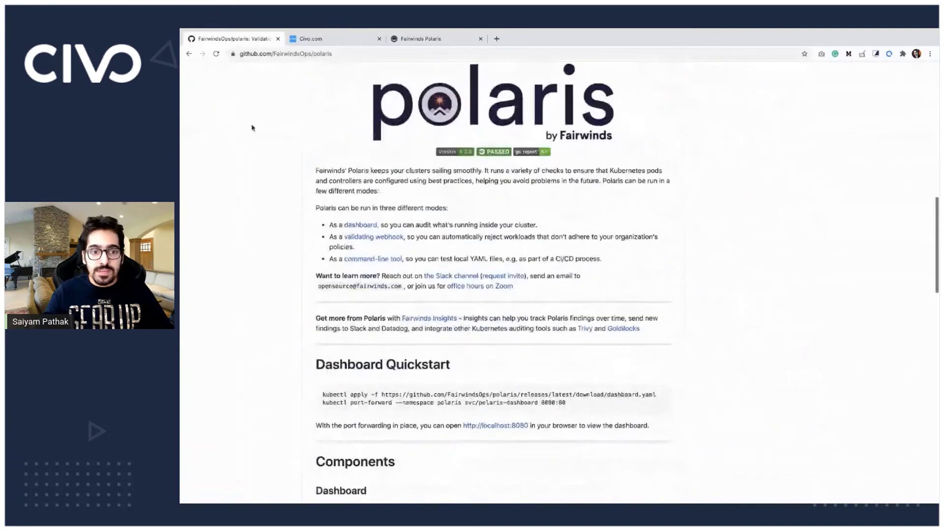
{"action": "scroll", "coordinate": [251, 127], "scroll_direction": "down", "scroll_amount": 2}
{"action": "scroll", "coordinate": [252, 128], "scroll_direction": "down", "scroll_amount": 1}
{"action": "scroll", "coordinate": [251, 128], "scroll_direction": "down", "scroll_amount": 3}
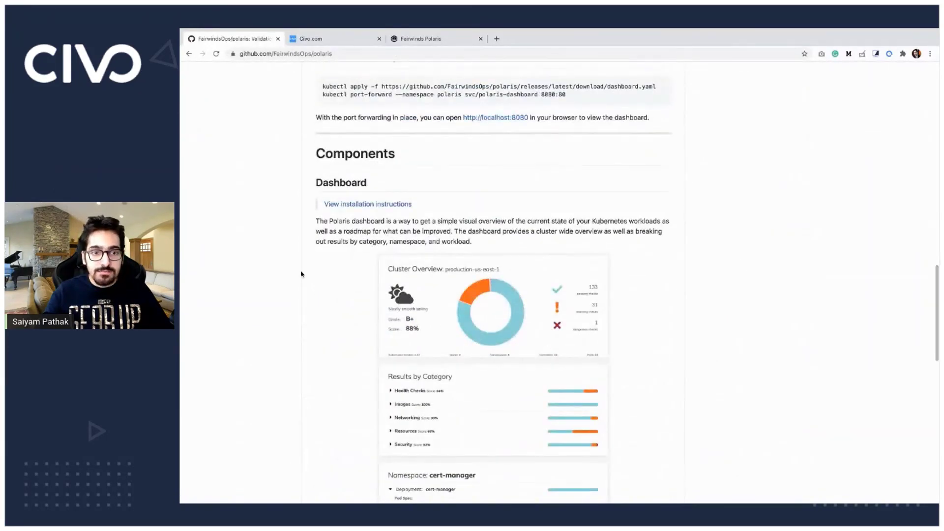
{"action": "scroll", "coordinate": [301, 274], "scroll_direction": "down", "scroll_amount": 3}
{"action": "scroll", "coordinate": [301, 275], "scroll_direction": "down", "scroll_amount": 1}
{"action": "scroll", "coordinate": [301, 274], "scroll_direction": "down", "scroll_amount": 2}
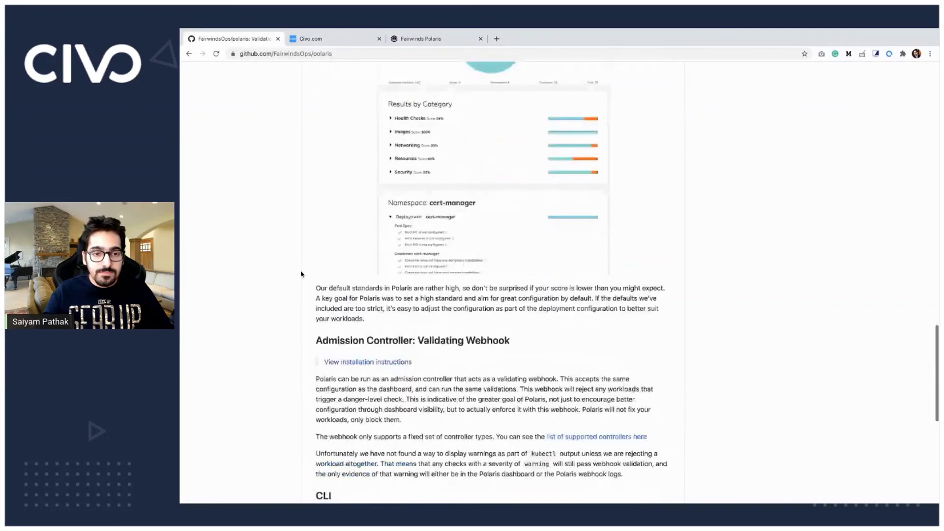
{"action": "scroll", "coordinate": [301, 275], "scroll_direction": "down", "scroll_amount": 1}
{"action": "scroll", "coordinate": [302, 275], "scroll_direction": "up", "scroll_amount": 10}
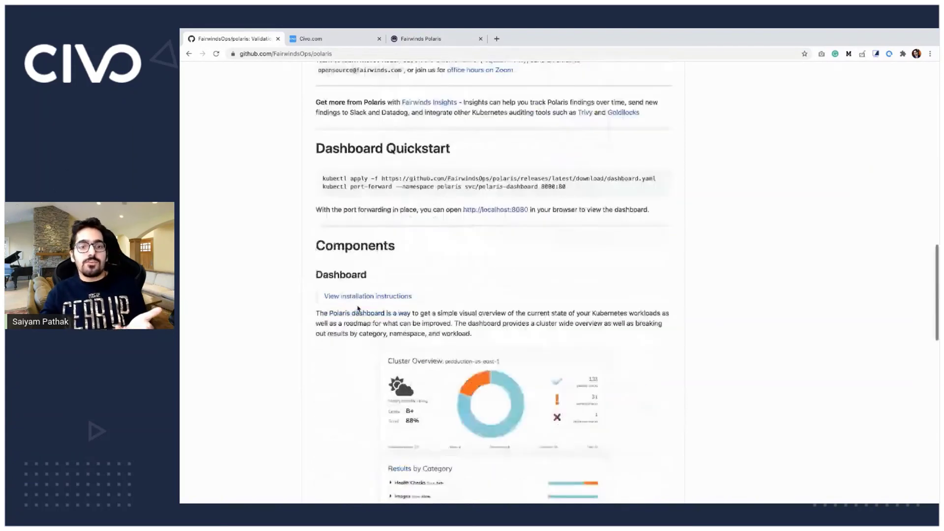
{"action": "scroll", "coordinate": [325, 295], "scroll_direction": "up", "scroll_amount": 15}
{"action": "scroll", "coordinate": [357, 308], "scroll_direction": "down", "scroll_amount": 5}
{"action": "scroll", "coordinate": [358, 308], "scroll_direction": "up", "scroll_amount": 2}
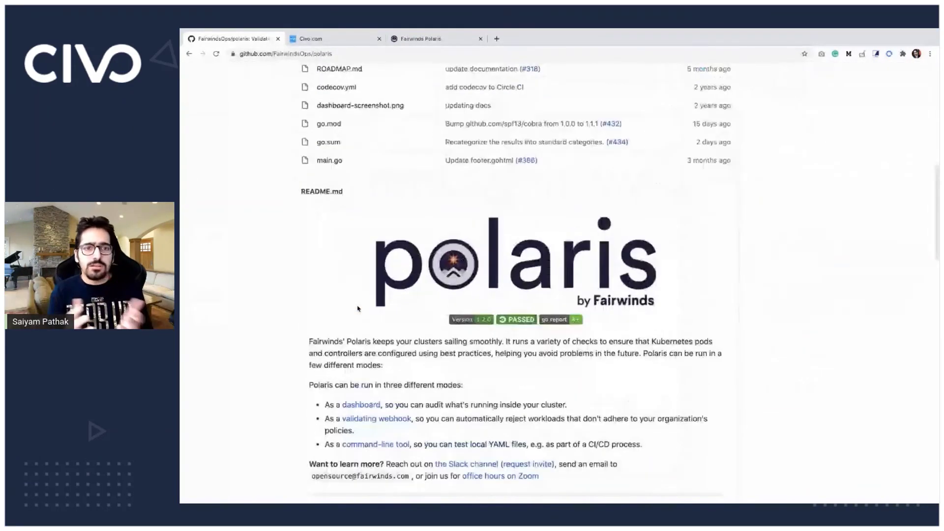
{"action": "scroll", "coordinate": [358, 309], "scroll_direction": "up", "scroll_amount": 2}
{"action": "scroll", "coordinate": [357, 308], "scroll_direction": "up", "scroll_amount": 2}
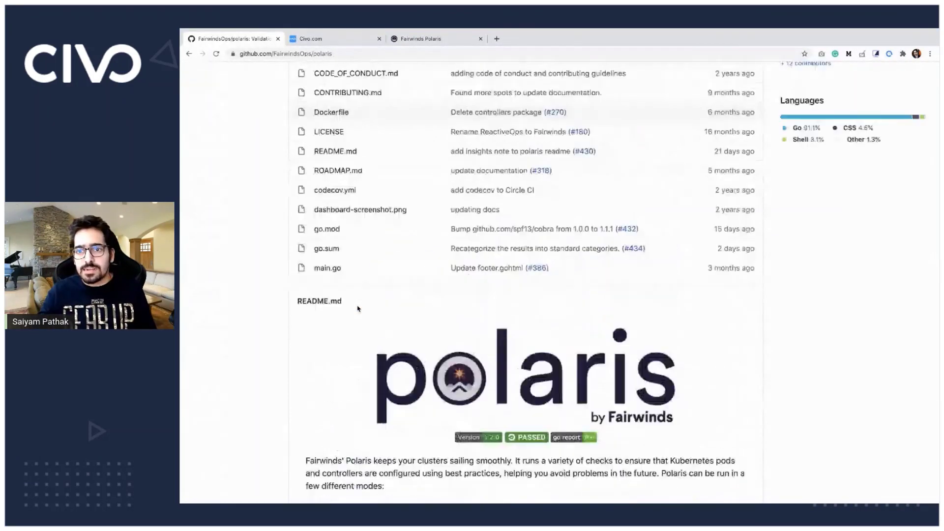
{"action": "scroll", "coordinate": [357, 308], "scroll_direction": "up", "scroll_amount": 1}
{"action": "scroll", "coordinate": [357, 309], "scroll_direction": "up", "scroll_amount": 2}
{"action": "scroll", "coordinate": [358, 308], "scroll_direction": "up", "scroll_amount": 1}
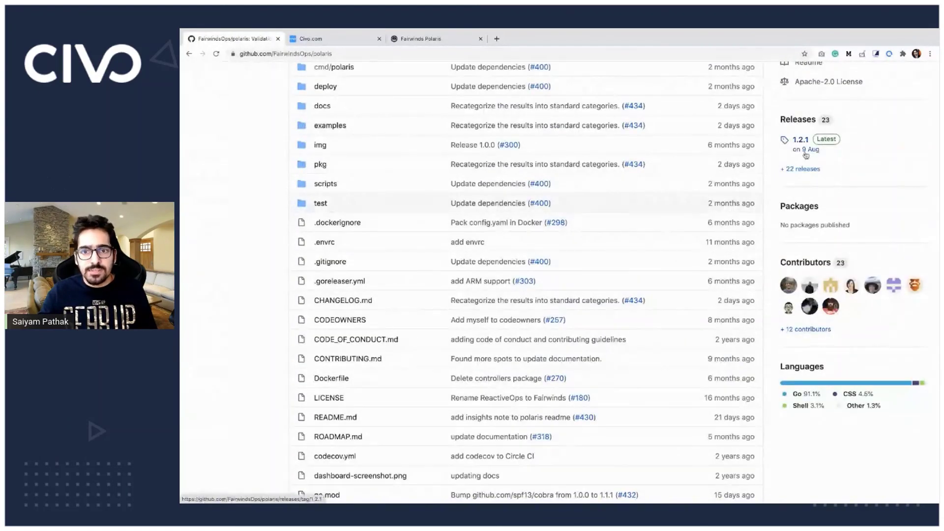
{"action": "scroll", "coordinate": [708, 319], "scroll_direction": "up", "scroll_amount": 3}
{"action": "scroll", "coordinate": [708, 320], "scroll_direction": "up", "scroll_amount": 1}
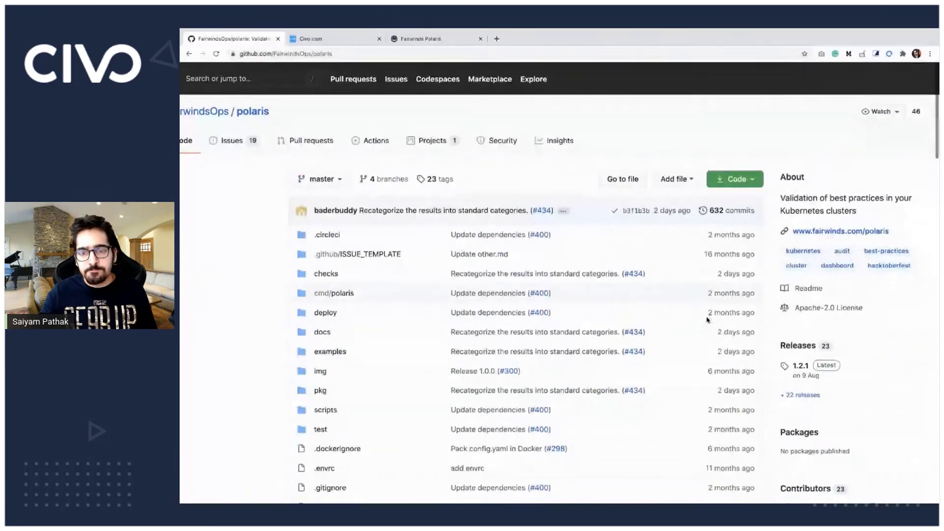
{"action": "scroll", "coordinate": [708, 319], "scroll_direction": "down", "scroll_amount": 3}
{"action": "scroll", "coordinate": [707, 319], "scroll_direction": "down", "scroll_amount": 5}
{"action": "scroll", "coordinate": [708, 318], "scroll_direction": "down", "scroll_amount": 2}
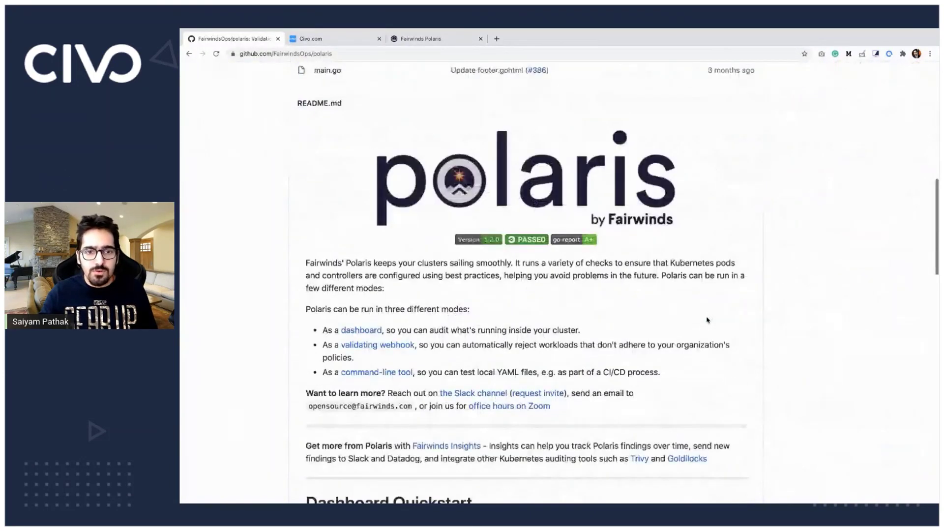